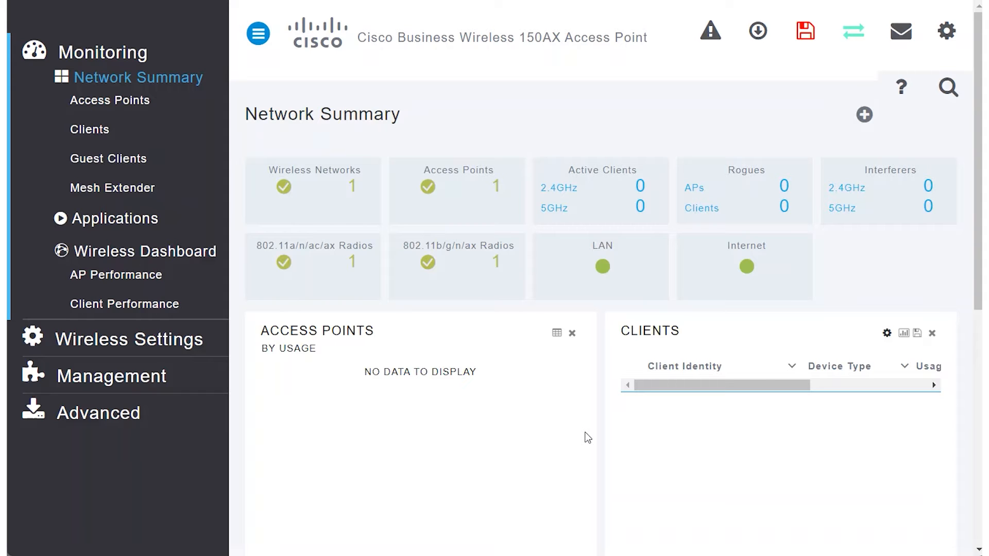
Step: Switch the access point interface to expert view and open the advanced SNMP settings
{"action": "left_click", "coordinate": [854, 44]}
{"action": "left_click", "coordinate": [567, 81]}
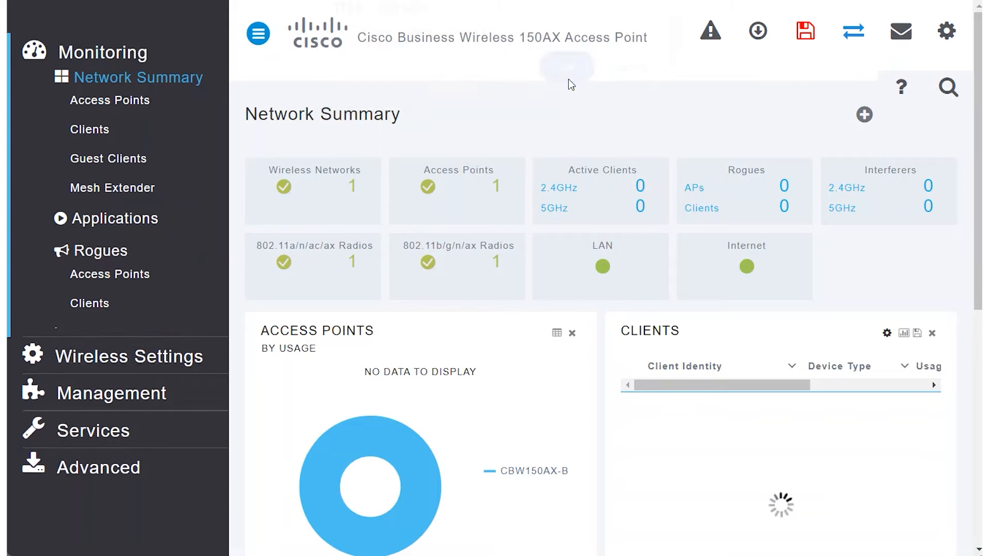
{"action": "scroll", "coordinate": [223, 318], "scroll_direction": "down", "scroll_amount": 1}
{"action": "left_click", "coordinate": [105, 542]}
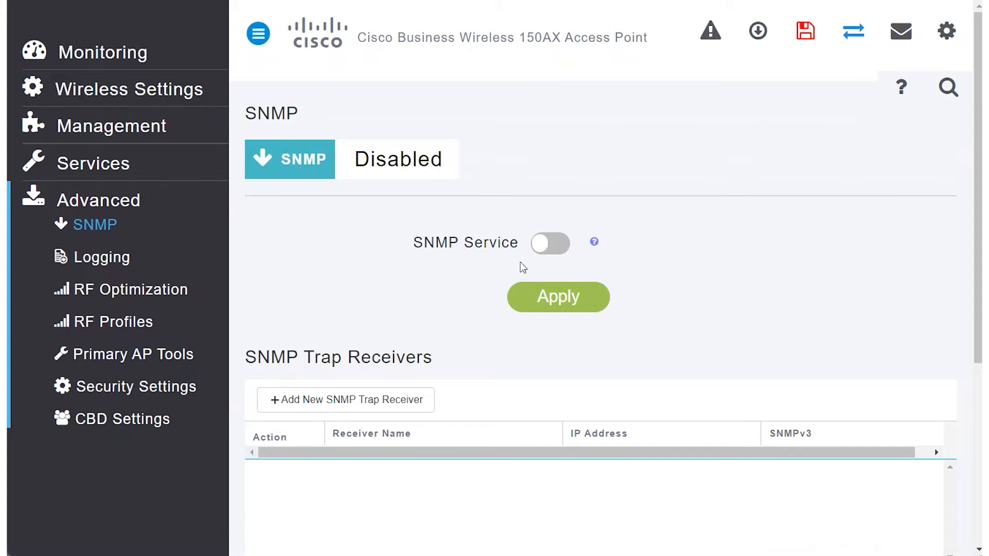
Step: Enable the SNMP service with V3 access and try to apply RO_Community as read-only and RW_Community as read-write community
{"action": "left_click", "coordinate": [553, 245]}
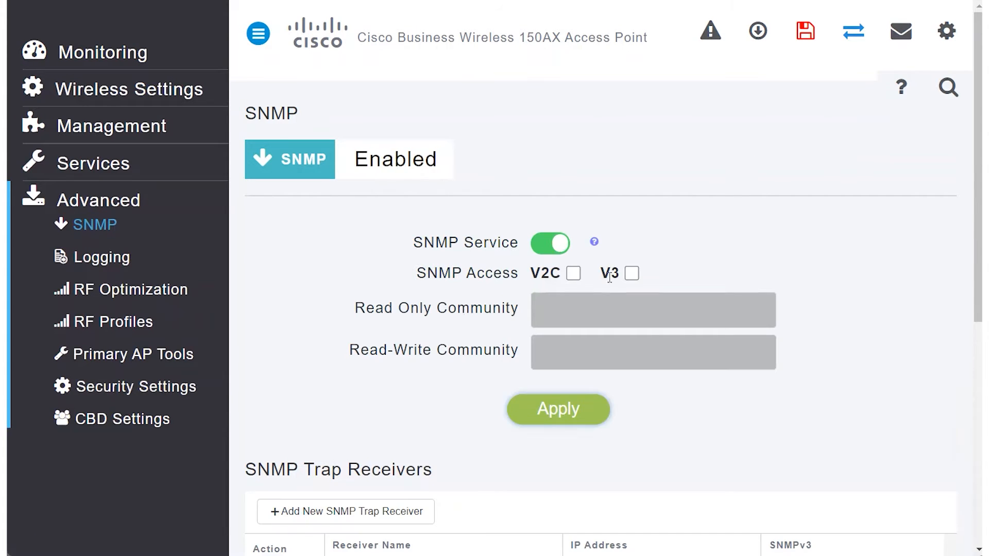
{"action": "left_click", "coordinate": [632, 274]}
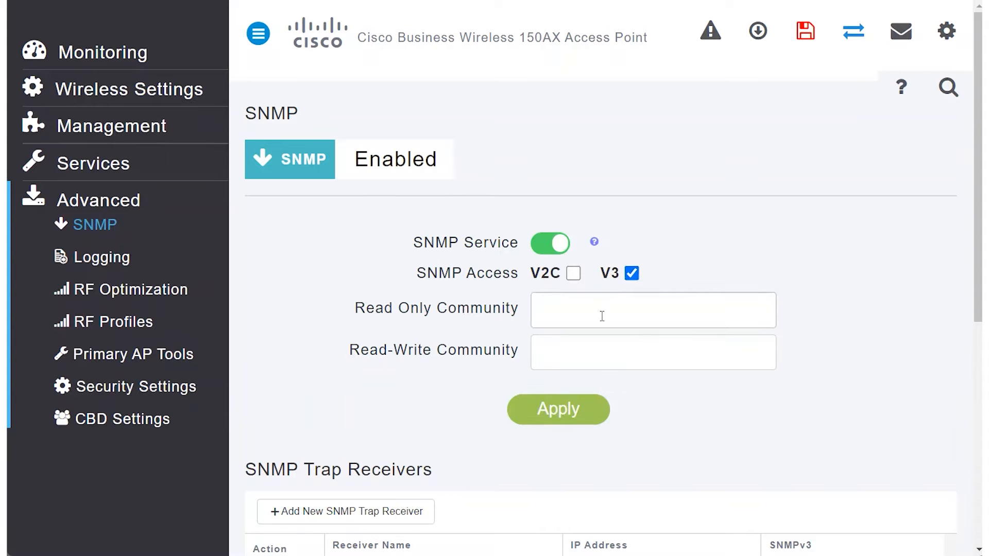
{"action": "left_click", "coordinate": [580, 309]}
{"action": "left_click", "coordinate": [631, 361]}
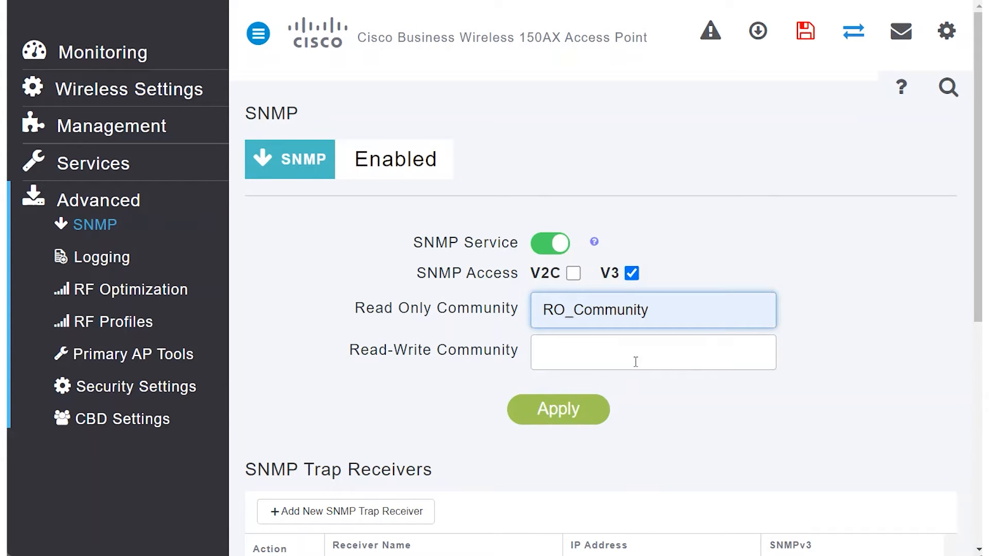
{"action": "left_click", "coordinate": [564, 361]}
{"action": "left_click", "coordinate": [626, 394]}
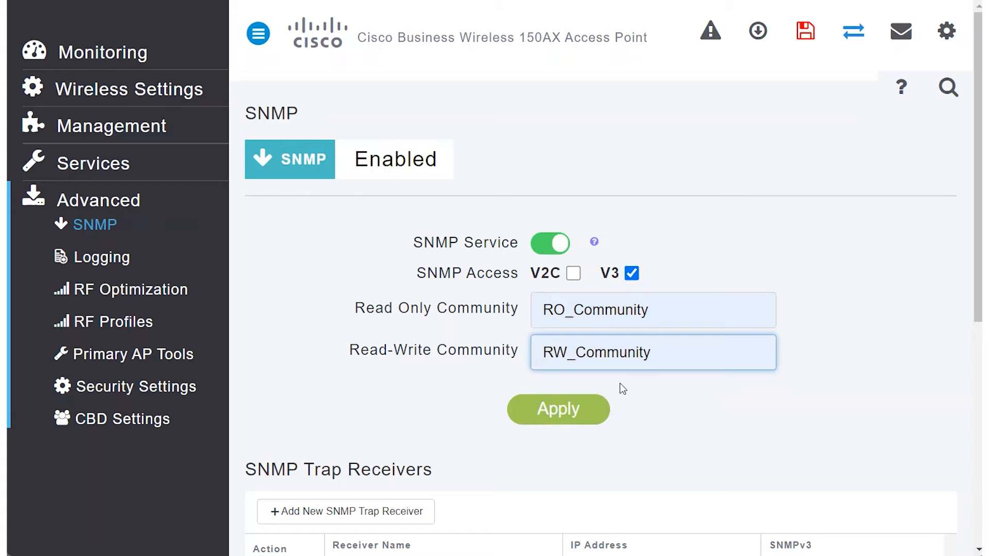
{"action": "left_click", "coordinate": [570, 404]}
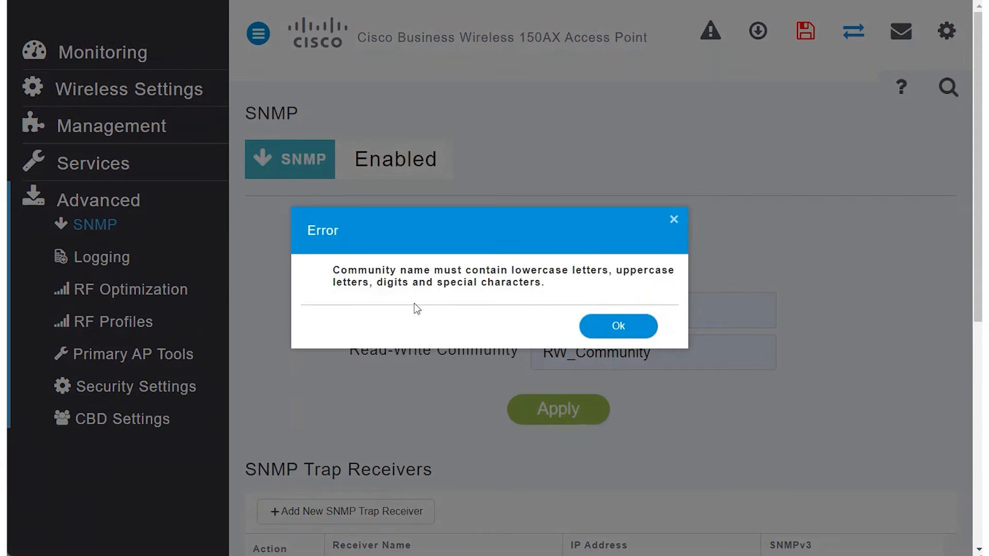
Step: Set the read-only community to RO_Community1 and the read-write community to RW_Community1, and apply the SNMP settings
{"action": "left_click", "coordinate": [618, 326]}
{"action": "left_click", "coordinate": [678, 311]}
{"action": "type", "text": "1"}
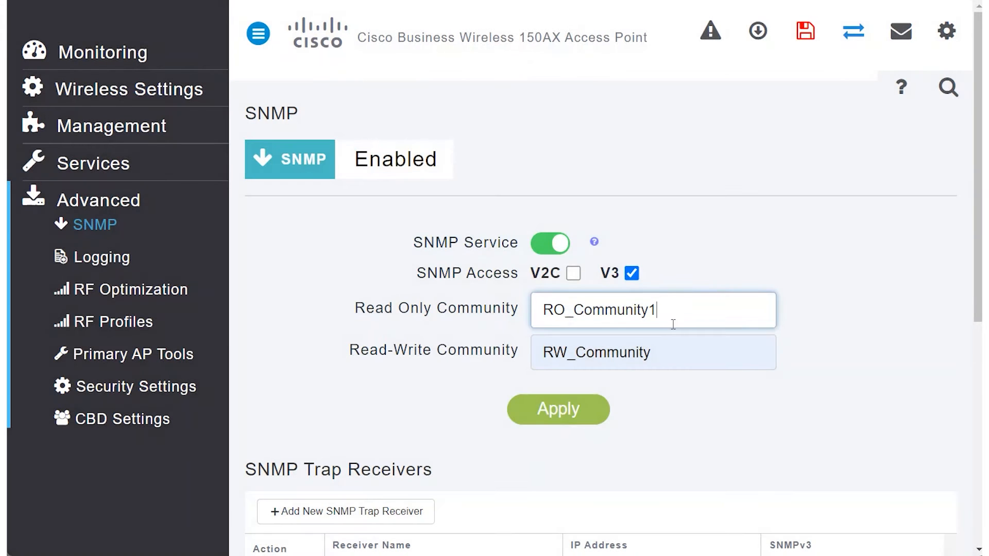
{"action": "left_click", "coordinate": [668, 358]}
{"action": "type", "text": "1"}
{"action": "left_click", "coordinate": [577, 415]}
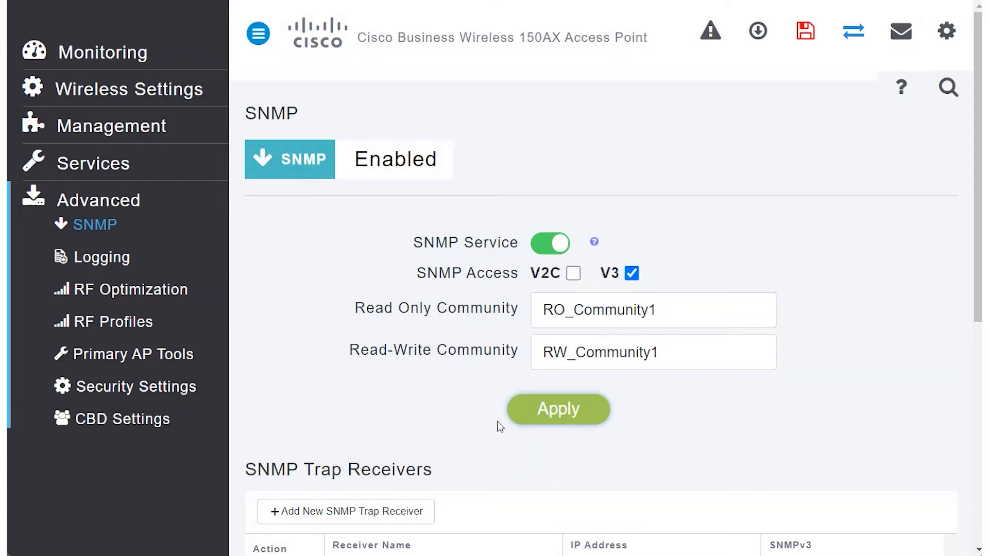
Step: Start a new SNMP V3 user named exampleu with the default access mode, and enter and confirm the authentication password
{"action": "scroll", "coordinate": [477, 397], "scroll_direction": "down", "scroll_amount": 6}
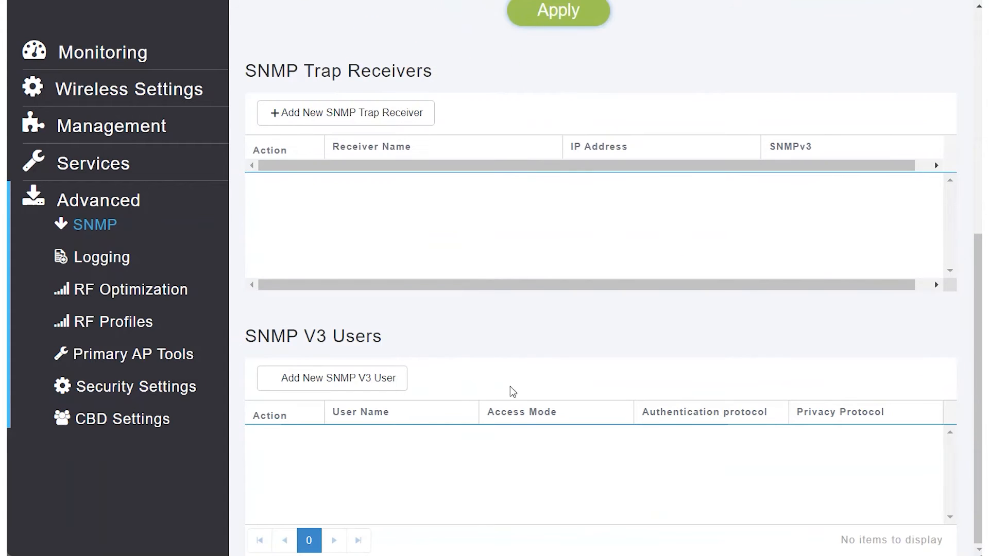
{"action": "left_click", "coordinate": [336, 382]}
{"action": "left_click", "coordinate": [585, 76]}
{"action": "left_click", "coordinate": [593, 115]}
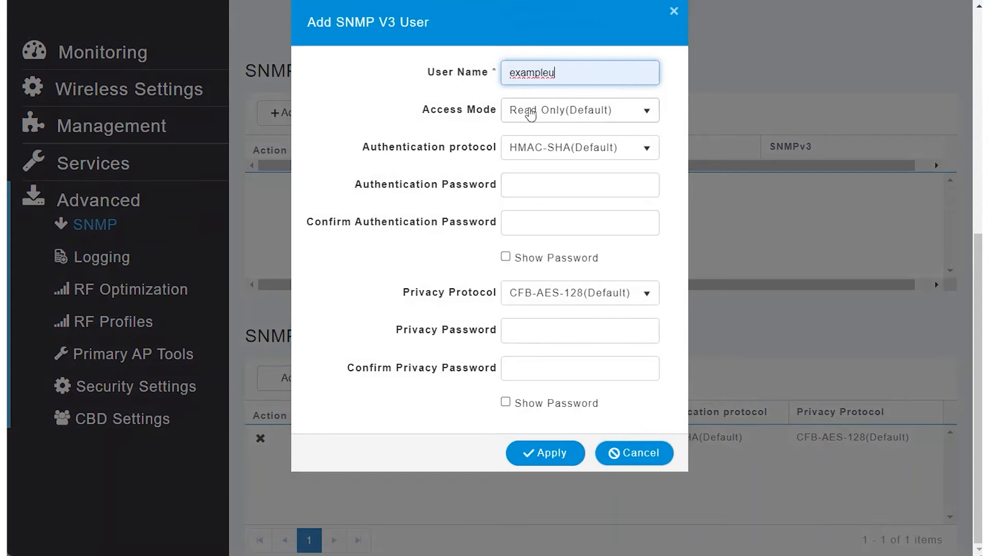
{"action": "left_click", "coordinate": [571, 181]}
{"action": "key", "text": "ctrl+v"}
{"action": "left_click", "coordinate": [576, 216]}
{"action": "key", "text": "ctrl+v"}
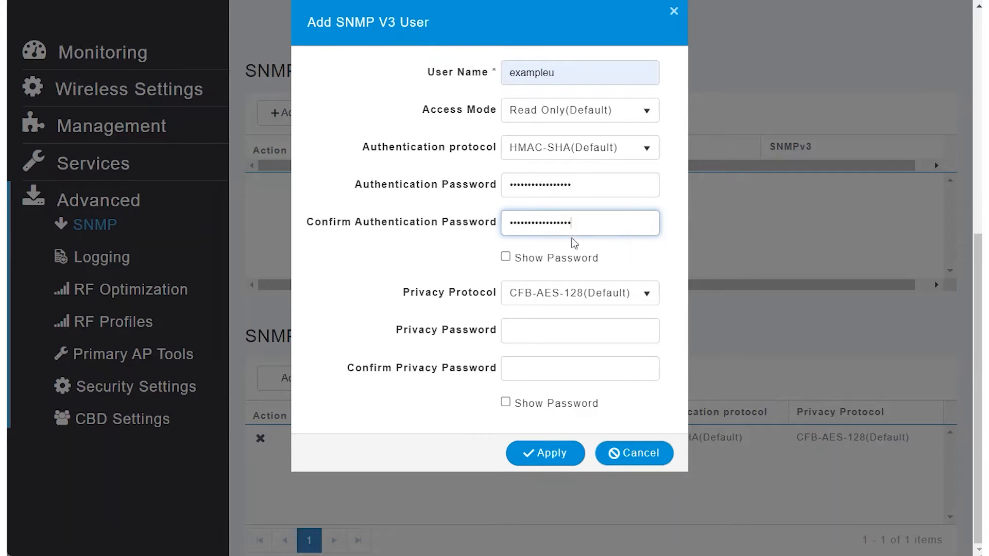
Step: Enter and confirm the privacy password for the new SNMP V3 user and apply the user
{"action": "left_click", "coordinate": [529, 331]}
{"action": "key", "text": "ctrl+v"}
{"action": "left_click", "coordinate": [529, 371]}
{"action": "key", "text": "ctrl+v"}
{"action": "left_click", "coordinate": [559, 454]}
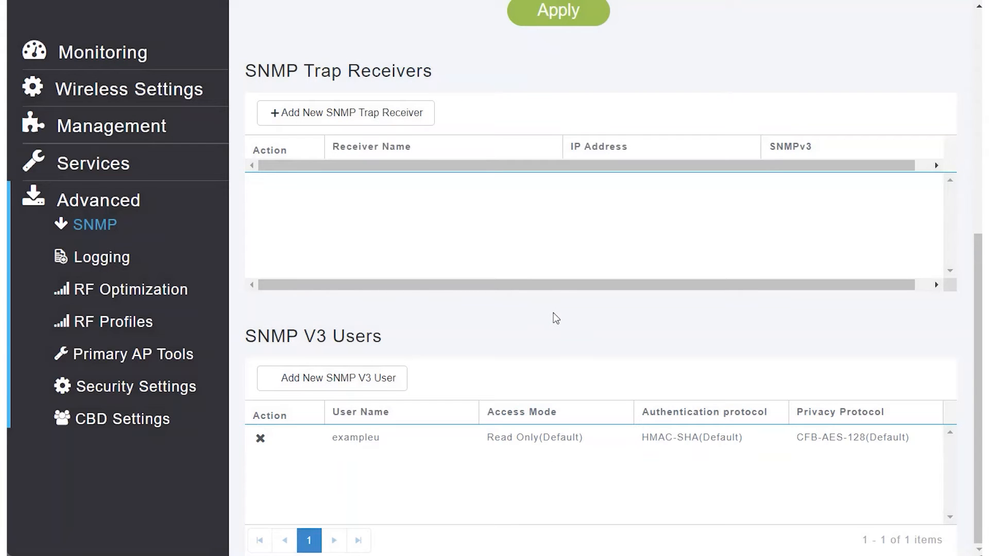
Step: Switch to Cisco Business Dashboard, examine the information and notifications of the CBW150 cluster in the topology, and close its details
{"action": "scroll", "coordinate": [523, 319], "scroll_direction": "up", "scroll_amount": 2}
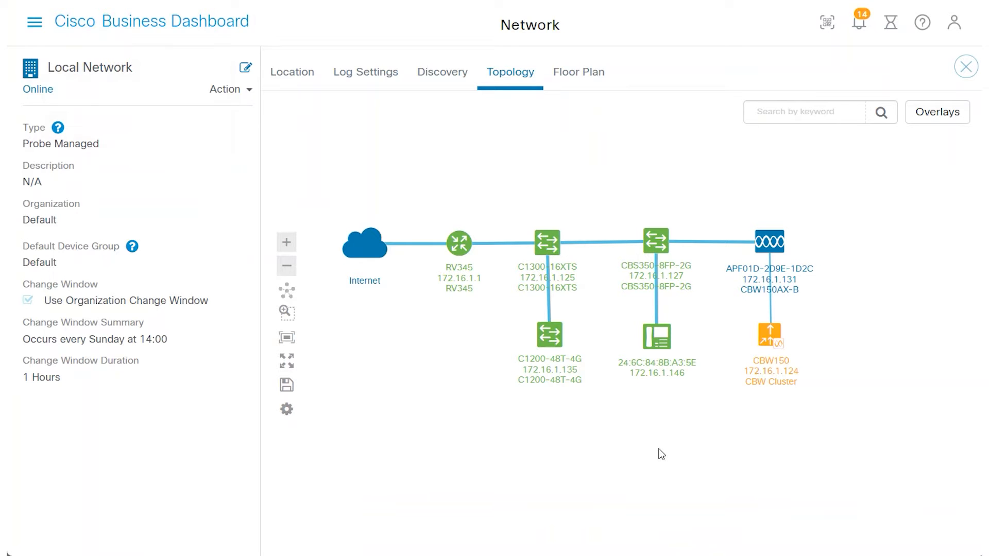
{"action": "left_click", "coordinate": [771, 340]}
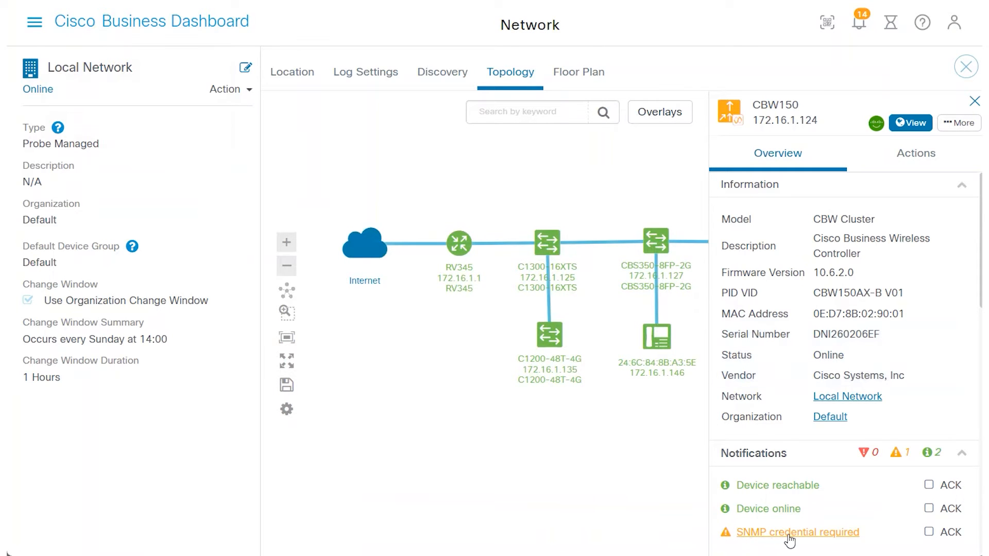
{"action": "left_click", "coordinate": [557, 511]}
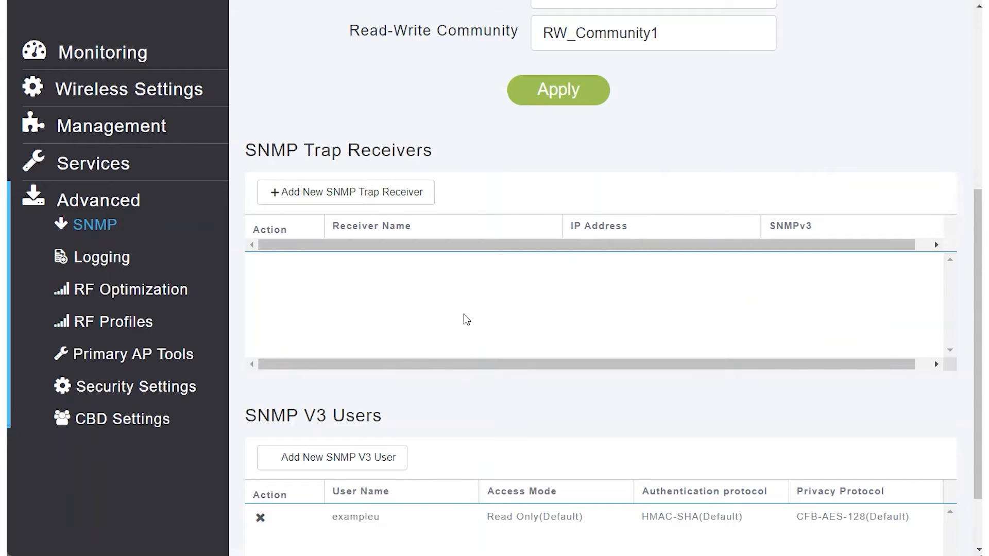
Step: Return to the access point interface and review the available syslog levels in the logging settings without changing the level
{"action": "scroll", "coordinate": [466, 319], "scroll_direction": "up", "scroll_amount": 6}
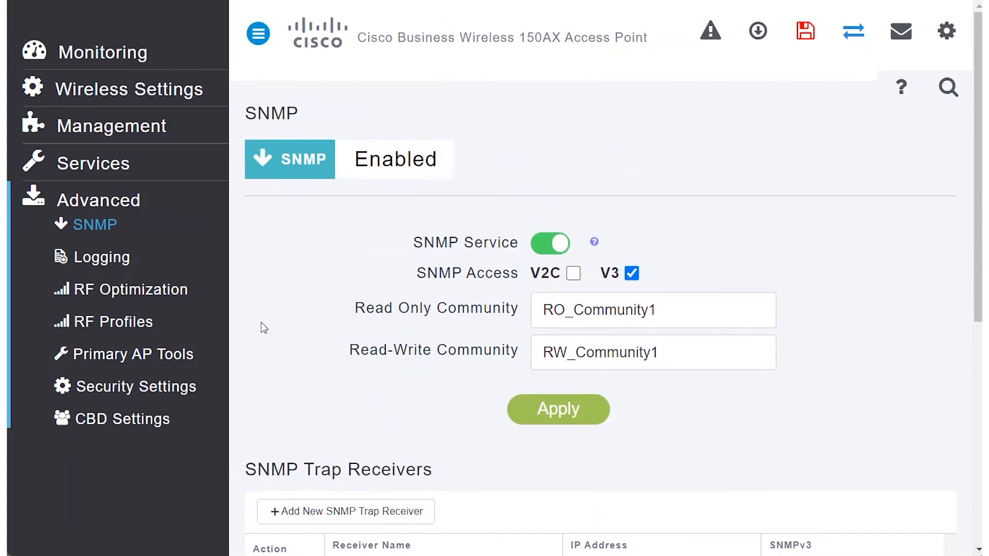
{"action": "left_click", "coordinate": [101, 264]}
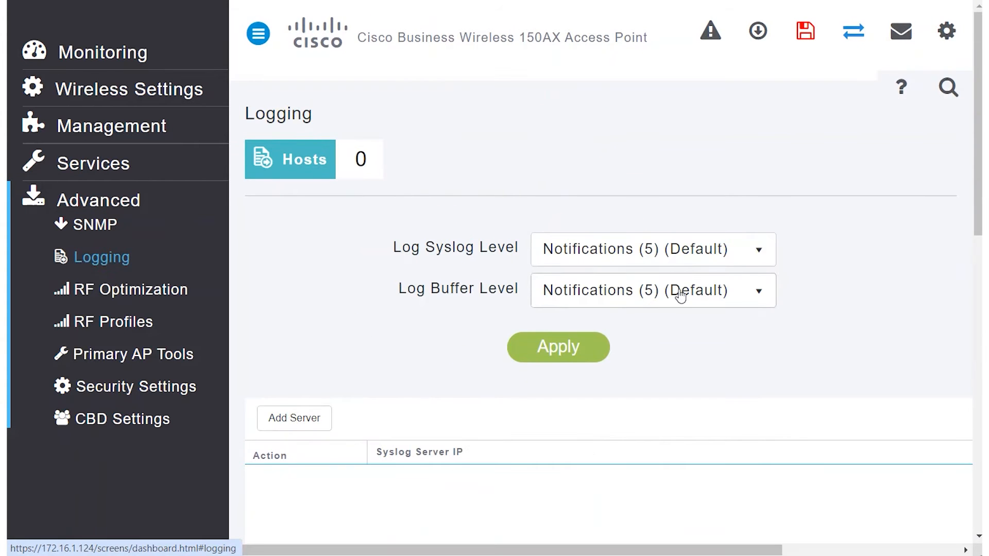
{"action": "left_click", "coordinate": [761, 251]}
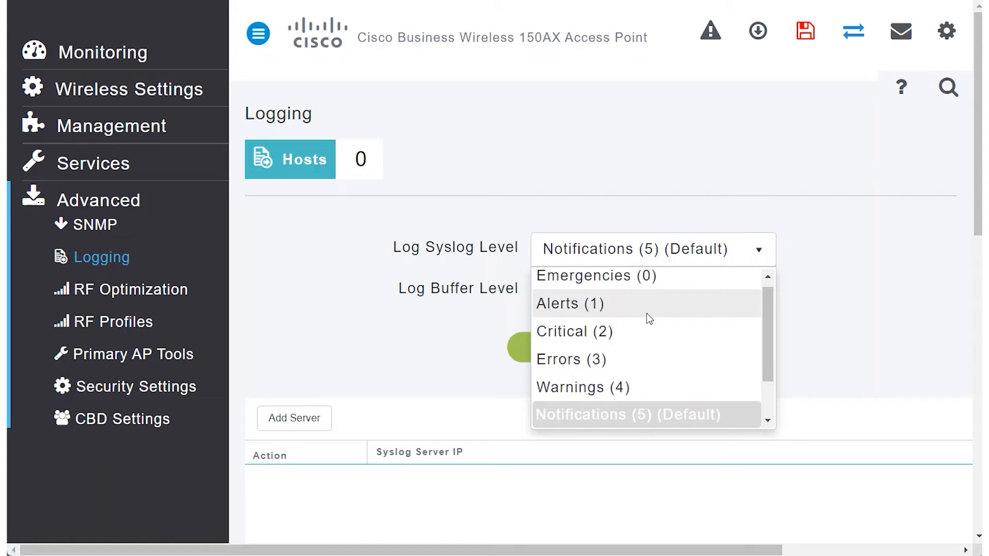
{"action": "left_click_drag", "start_coordinate": [765, 318], "coordinate": [766, 369]}
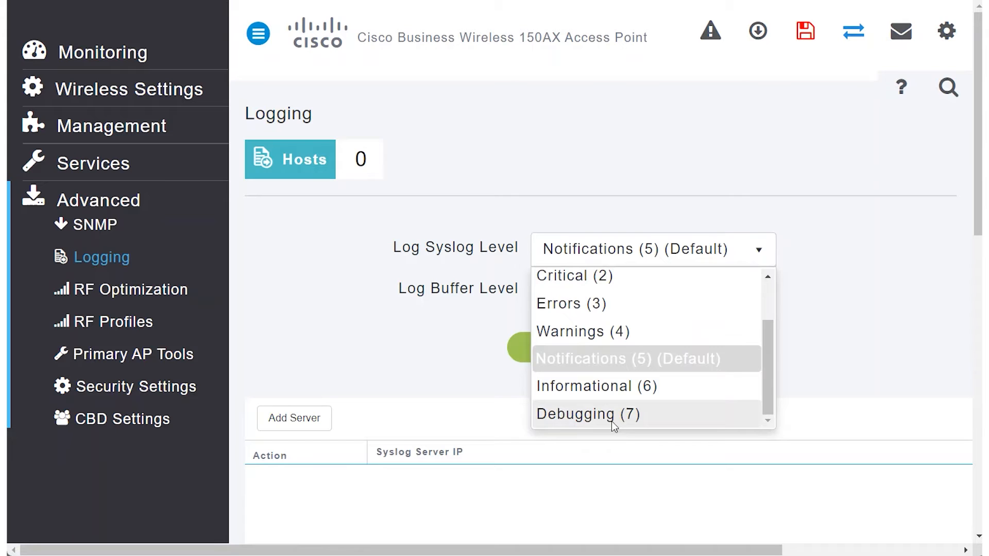
{"action": "left_click", "coordinate": [401, 367]}
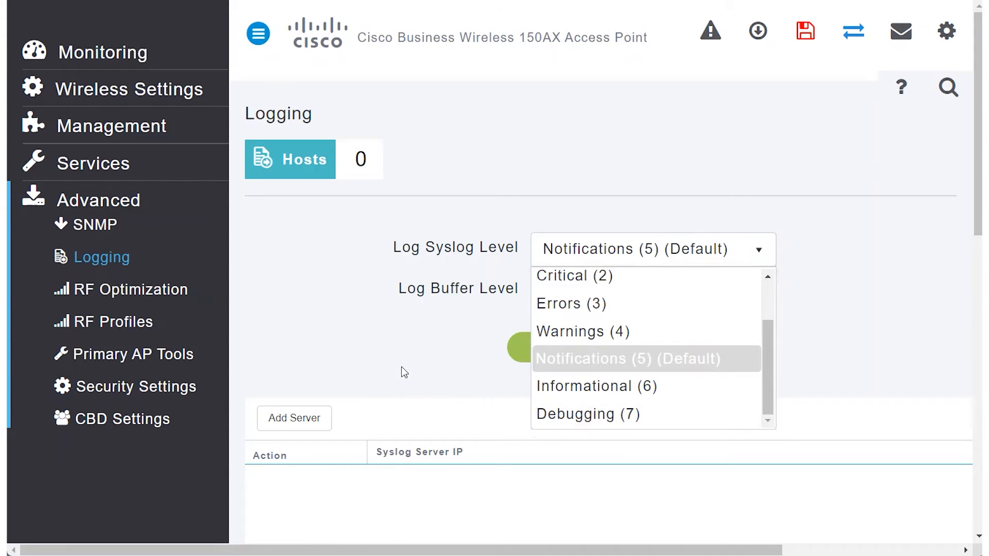
Step: Explore the client density levels and traffic types in RF Optimization, and apply Medium density with Data traffic
{"action": "left_click", "coordinate": [110, 293]}
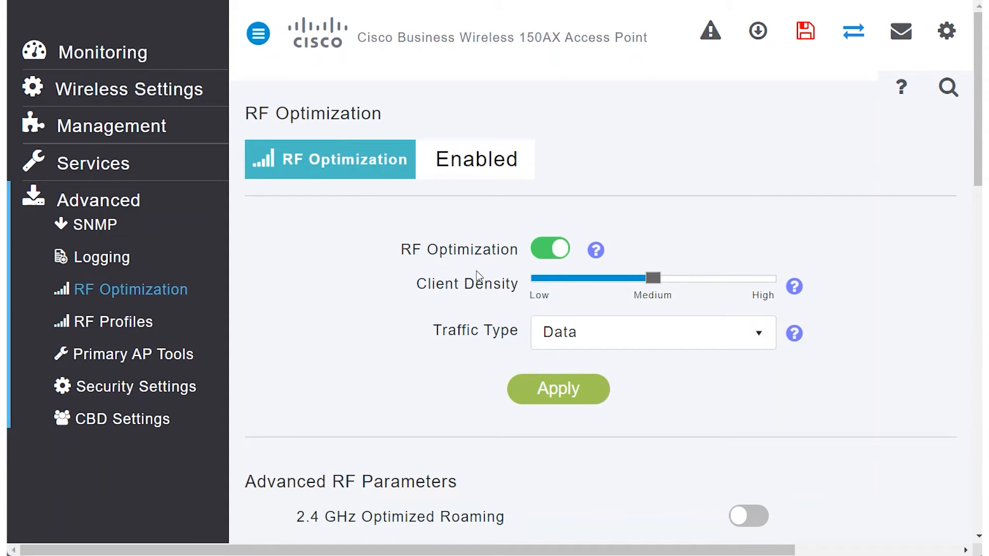
{"action": "left_click", "coordinate": [587, 285]}
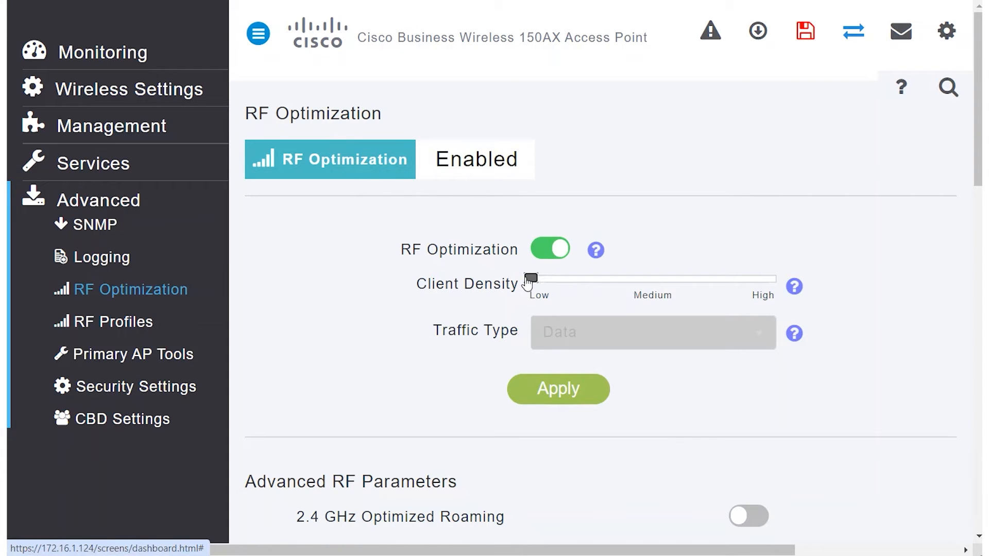
{"action": "left_click", "coordinate": [626, 284]}
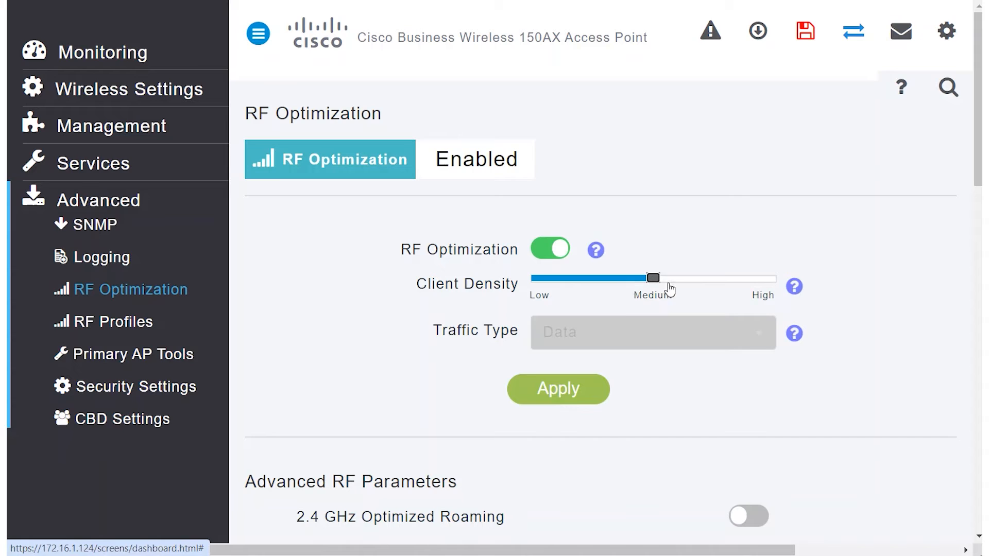
{"action": "left_click", "coordinate": [735, 281]}
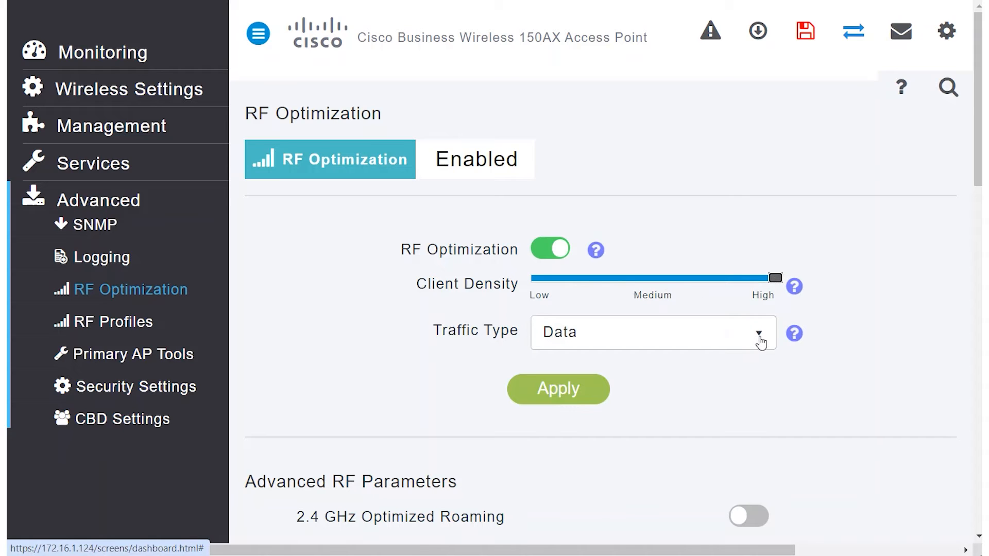
{"action": "left_click", "coordinate": [757, 344]}
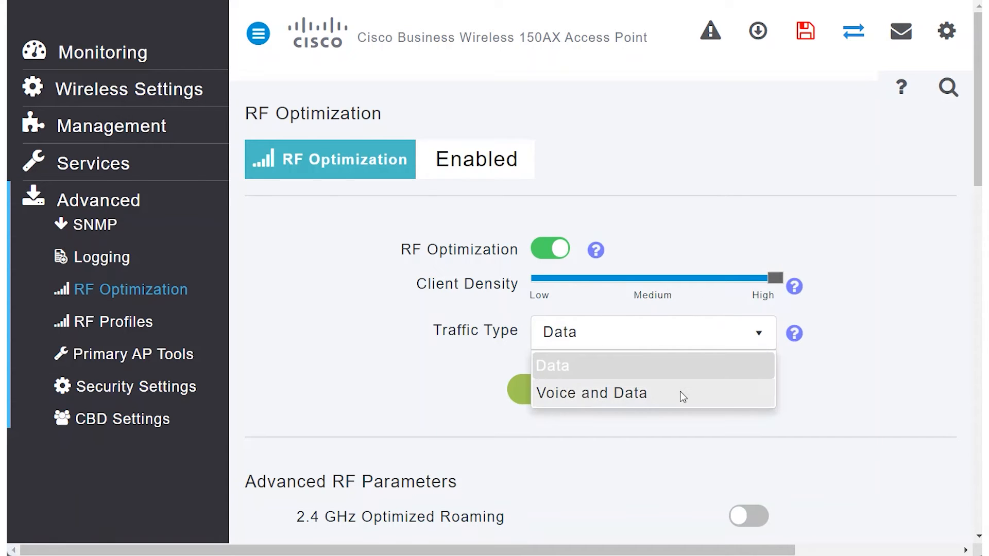
{"action": "left_click", "coordinate": [435, 371]}
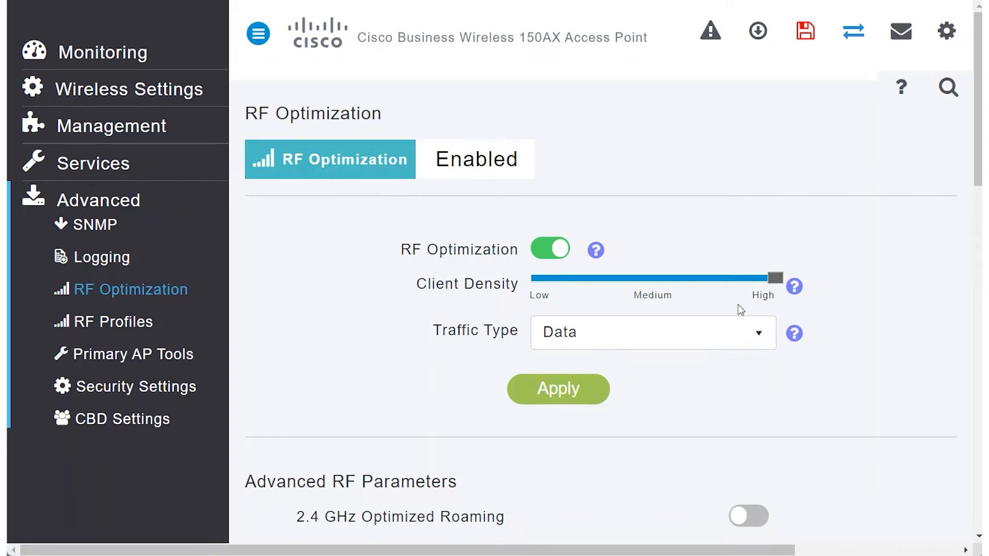
{"action": "left_click", "coordinate": [651, 279]}
{"action": "left_click", "coordinate": [587, 387]}
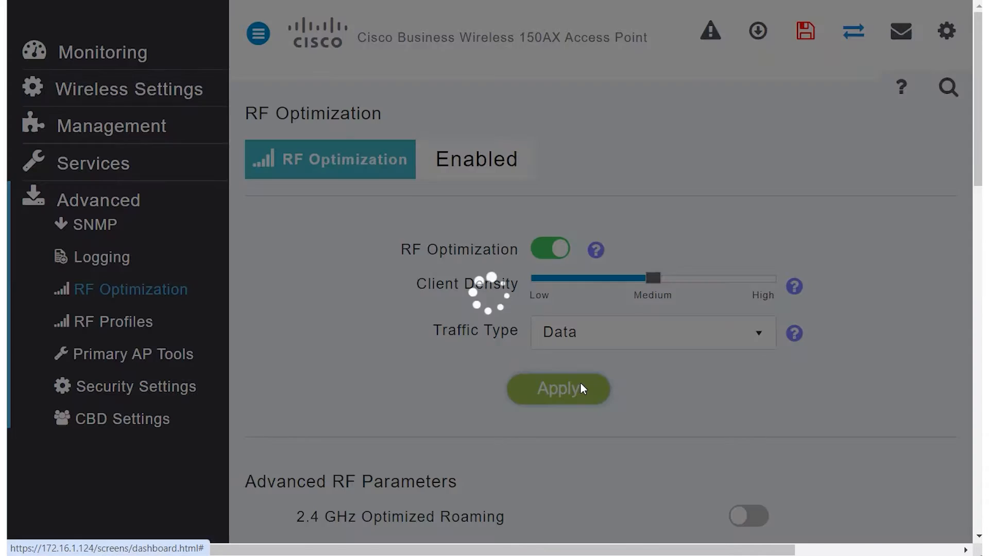
Step: Enable Event Driven RRM in the advanced RF parameters, apply the RF configuration and accept the momentary network interruption
{"action": "scroll", "coordinate": [437, 356], "scroll_direction": "down", "scroll_amount": 3}
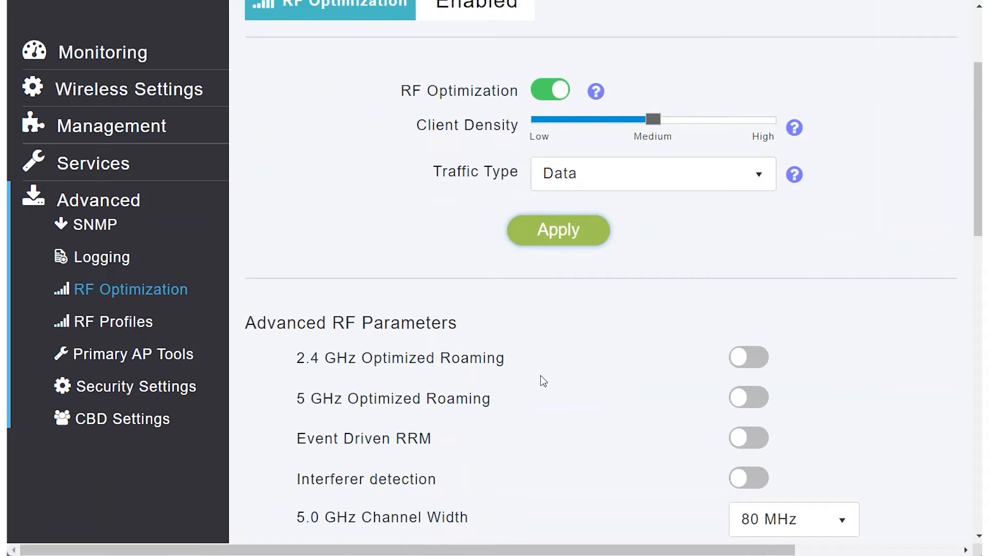
{"action": "scroll", "coordinate": [541, 380], "scroll_direction": "down", "scroll_amount": 1}
{"action": "scroll", "coordinate": [558, 375], "scroll_direction": "down", "scroll_amount": 1}
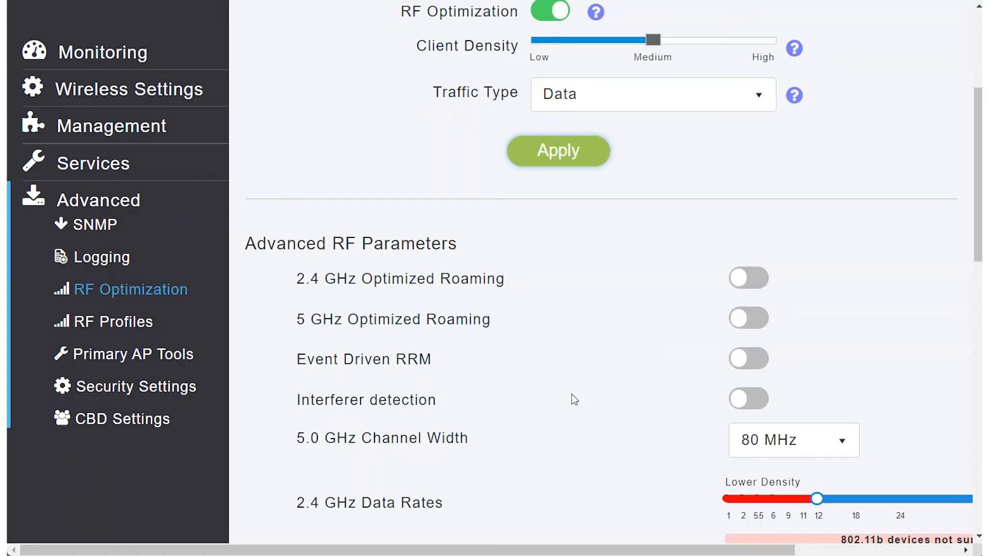
{"action": "left_click", "coordinate": [756, 359]}
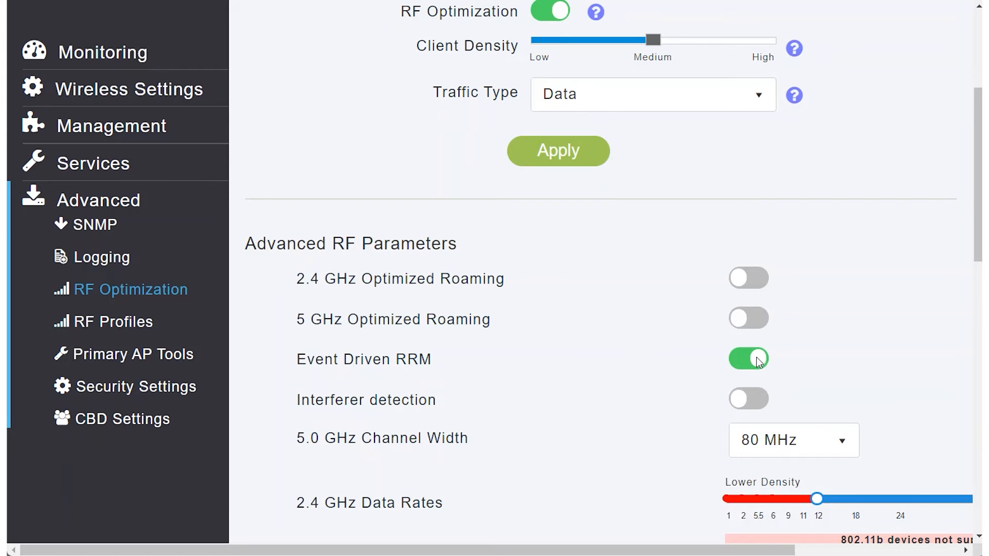
{"action": "scroll", "coordinate": [634, 381], "scroll_direction": "down", "scroll_amount": 10}
{"action": "left_click", "coordinate": [582, 525]}
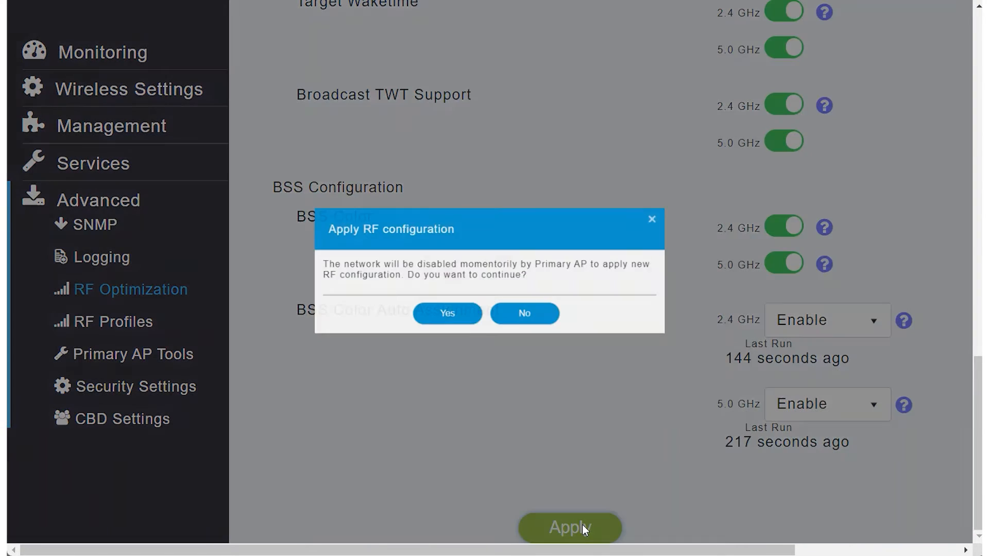
{"action": "left_click", "coordinate": [444, 324]}
{"action": "scroll", "coordinate": [560, 371], "scroll_direction": "up", "scroll_amount": 15}
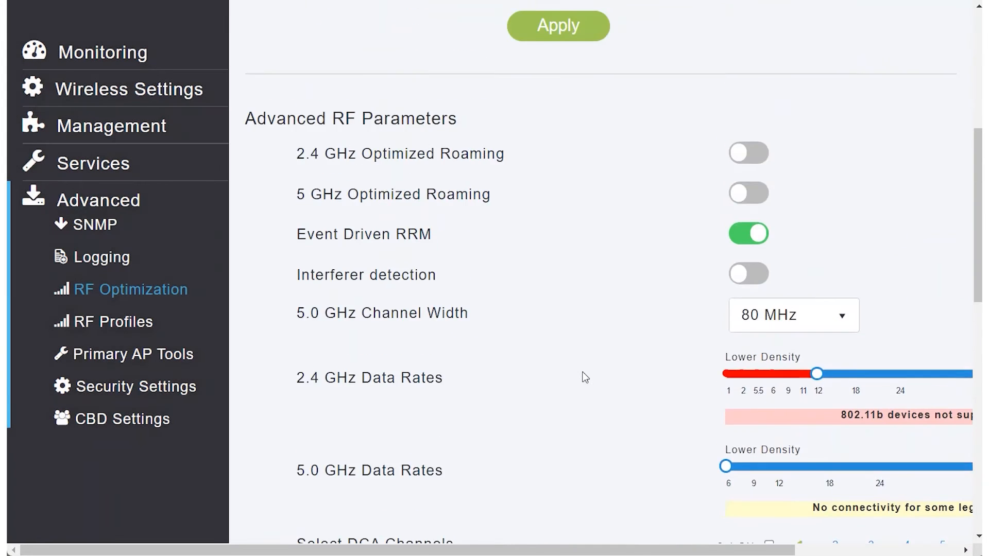
Step: Open the primary AP's configuration, examine its 2.4 GHz and 5 GHz radio settings and the 5 GHz transmit power options, and cancel without changes
{"action": "left_click", "coordinate": [107, 89]}
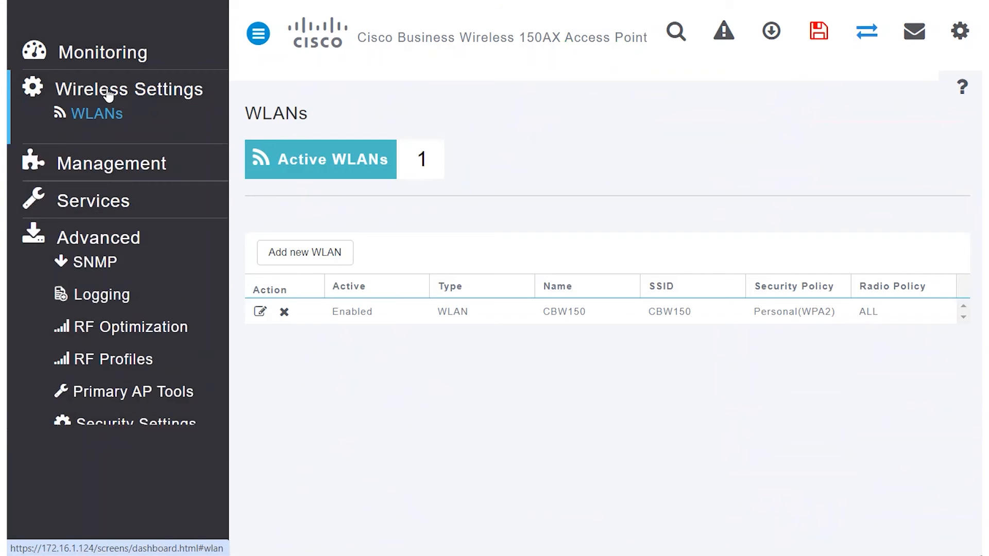
{"action": "left_click", "coordinate": [120, 150]}
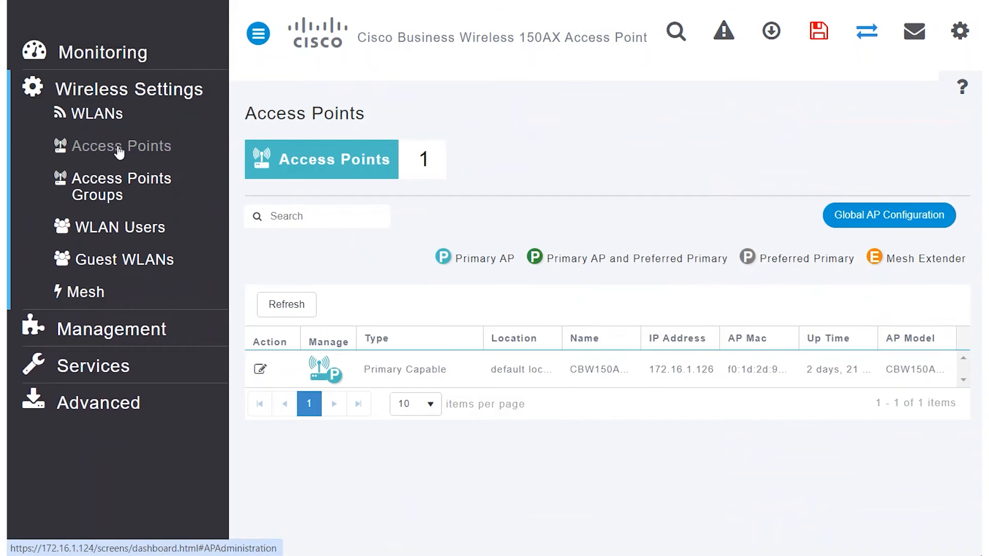
{"action": "left_click", "coordinate": [262, 375]}
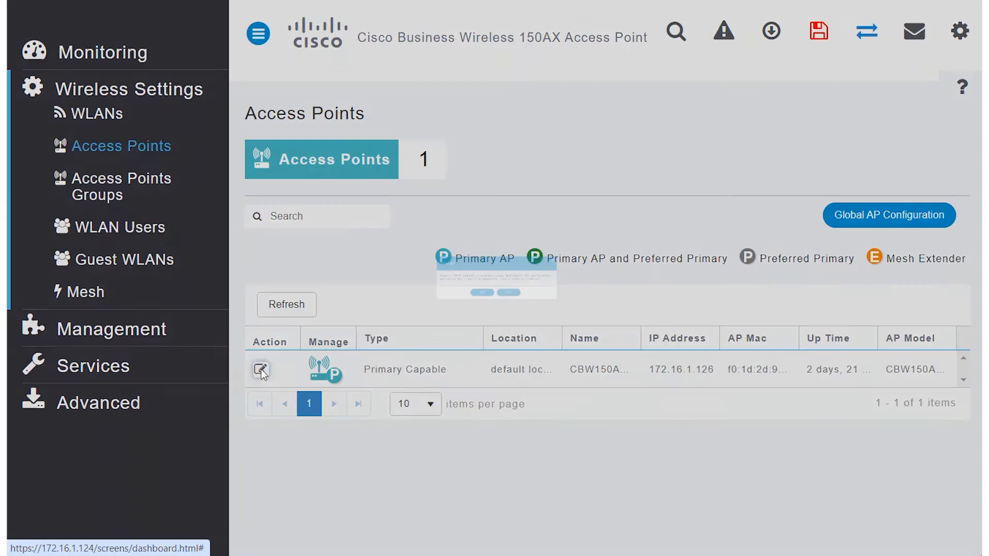
{"action": "left_click", "coordinate": [444, 330]}
{"action": "scroll", "coordinate": [503, 48], "scroll_direction": "down", "scroll_amount": 2}
{"action": "left_click", "coordinate": [506, 25]}
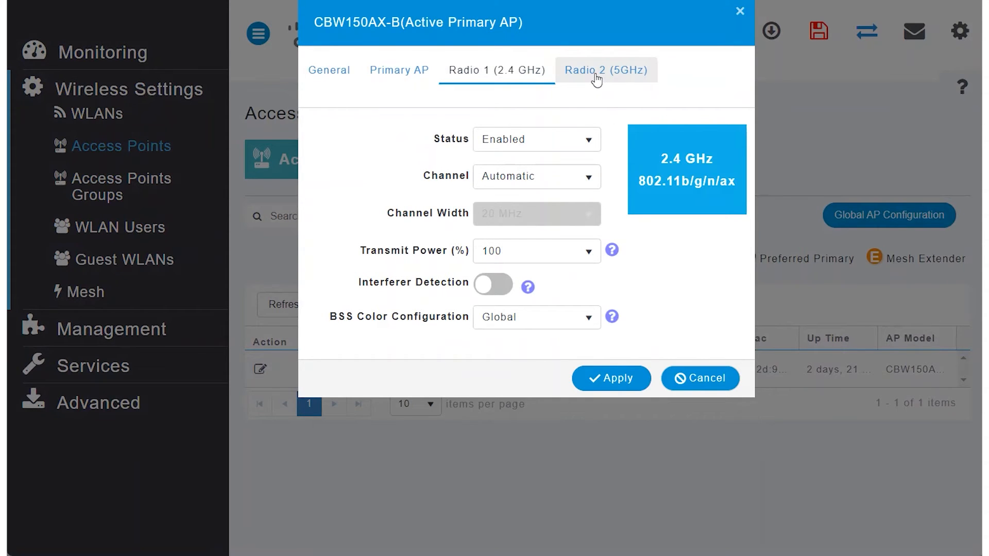
{"action": "left_click", "coordinate": [596, 77]}
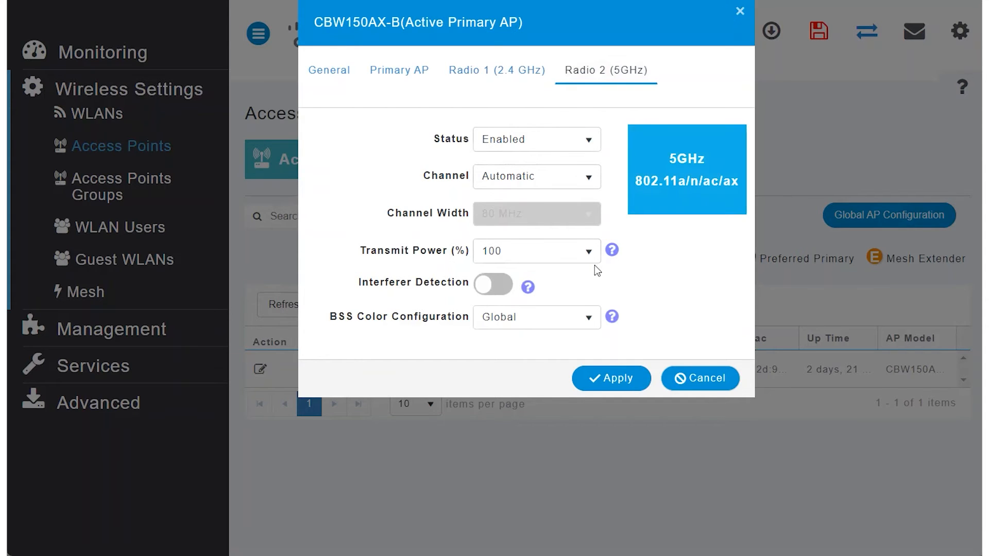
{"action": "left_click", "coordinate": [590, 252]}
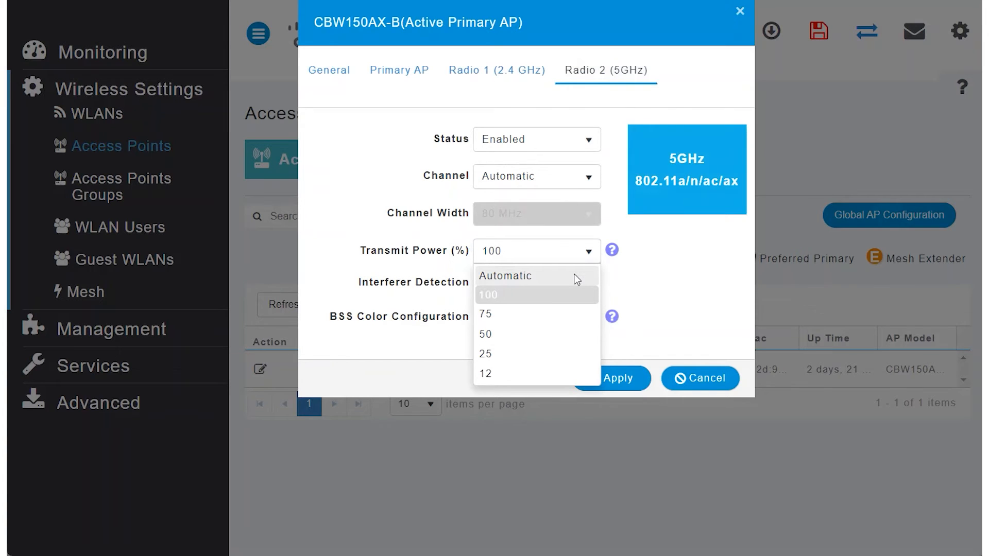
{"action": "left_click", "coordinate": [660, 280]}
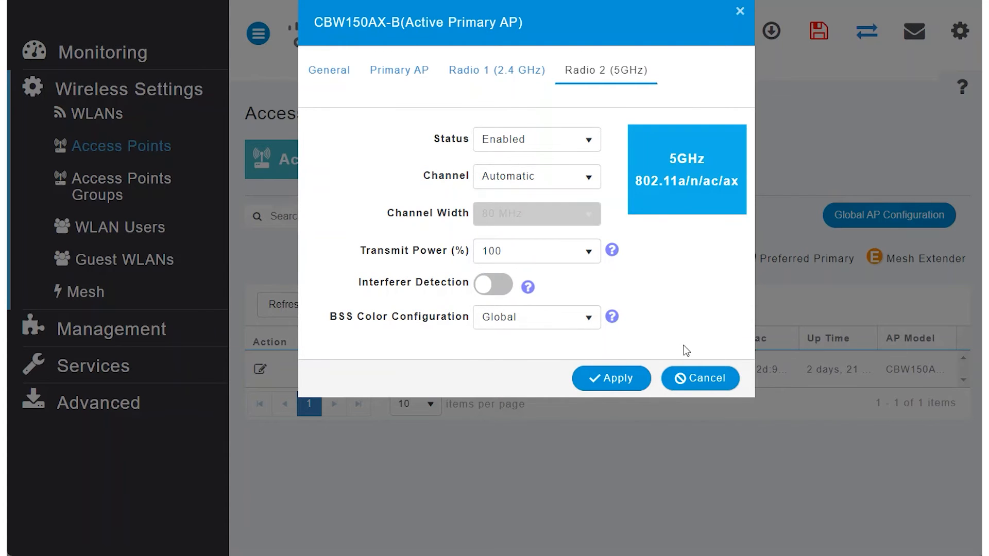
{"action": "left_click", "coordinate": [691, 378]}
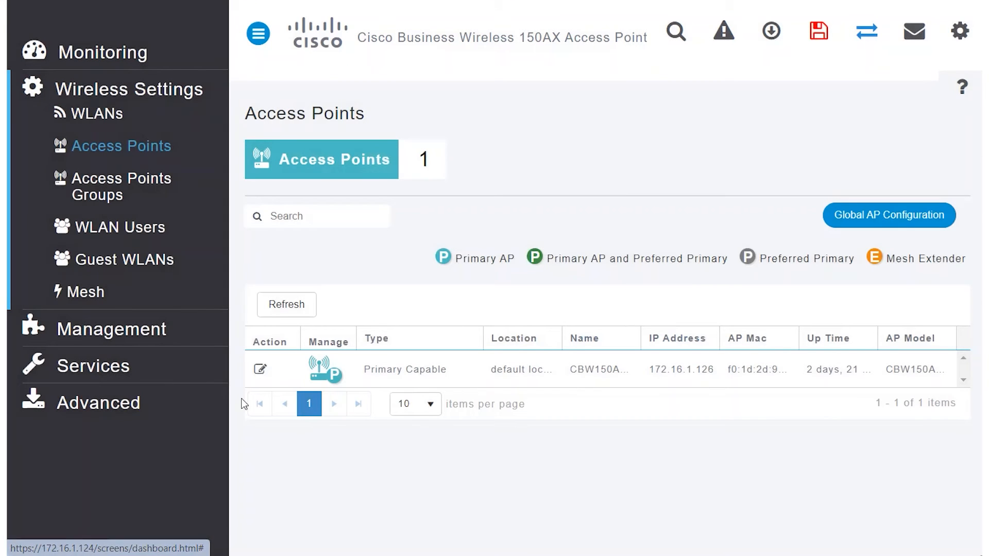
Step: Review the advanced RF profiles list, and the configuration management and factory reset options in Primary AP Tools
{"action": "left_click", "coordinate": [109, 403]}
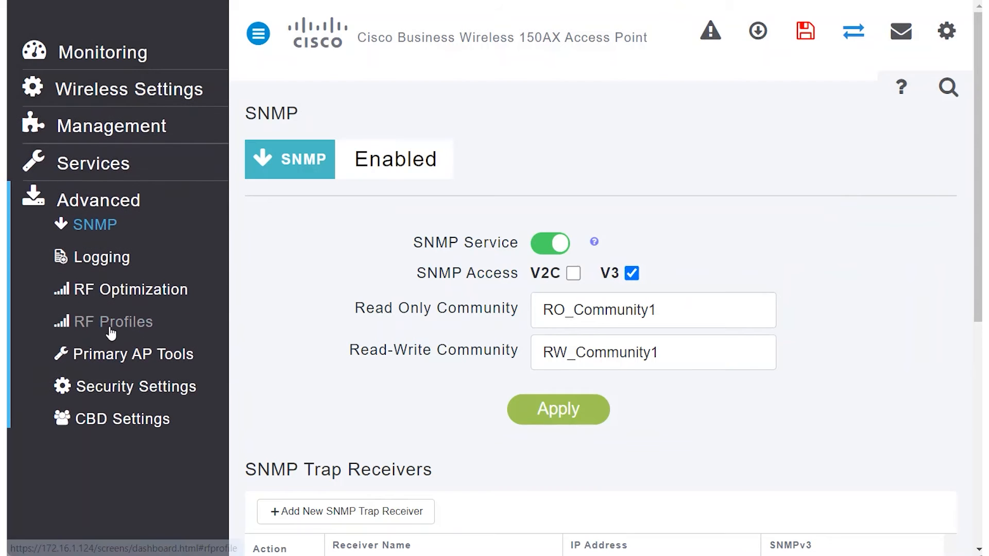
{"action": "left_click", "coordinate": [143, 326]}
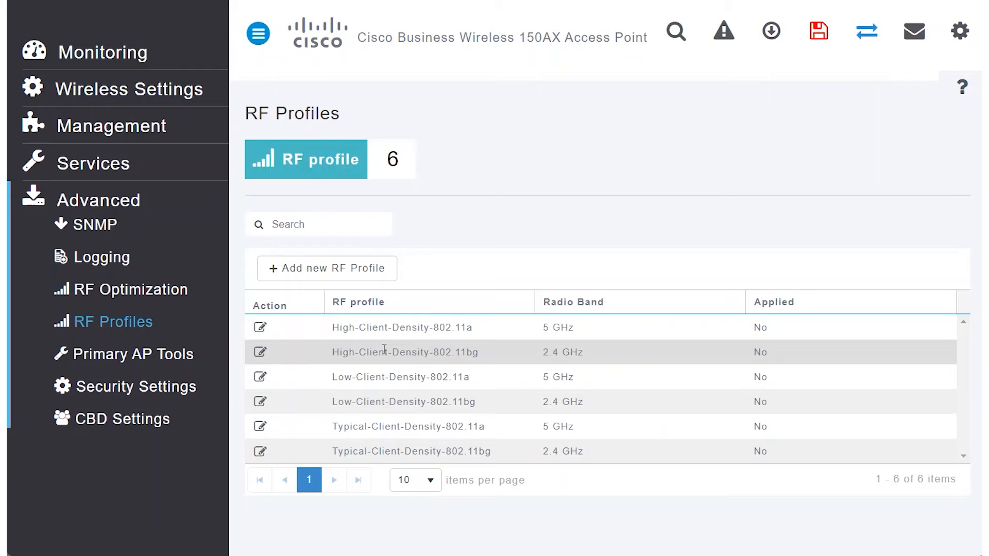
{"action": "left_click", "coordinate": [135, 359]}
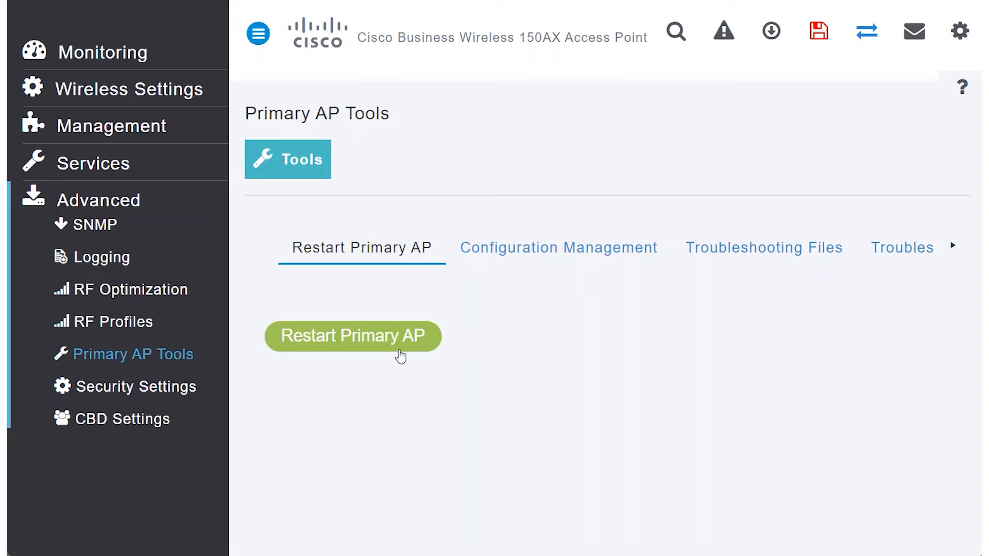
{"action": "left_click", "coordinate": [532, 254]}
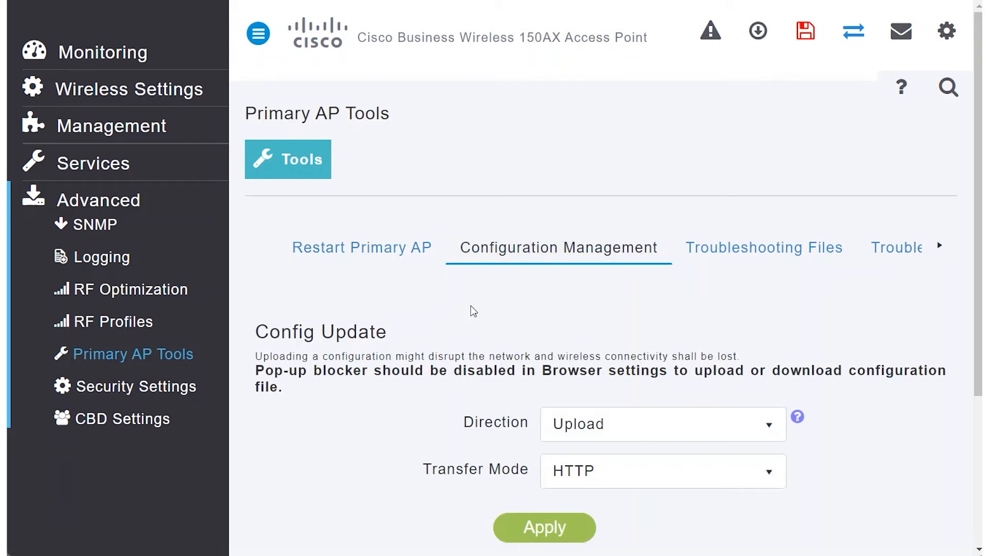
{"action": "scroll", "coordinate": [472, 311], "scroll_direction": "down", "scroll_amount": 4}
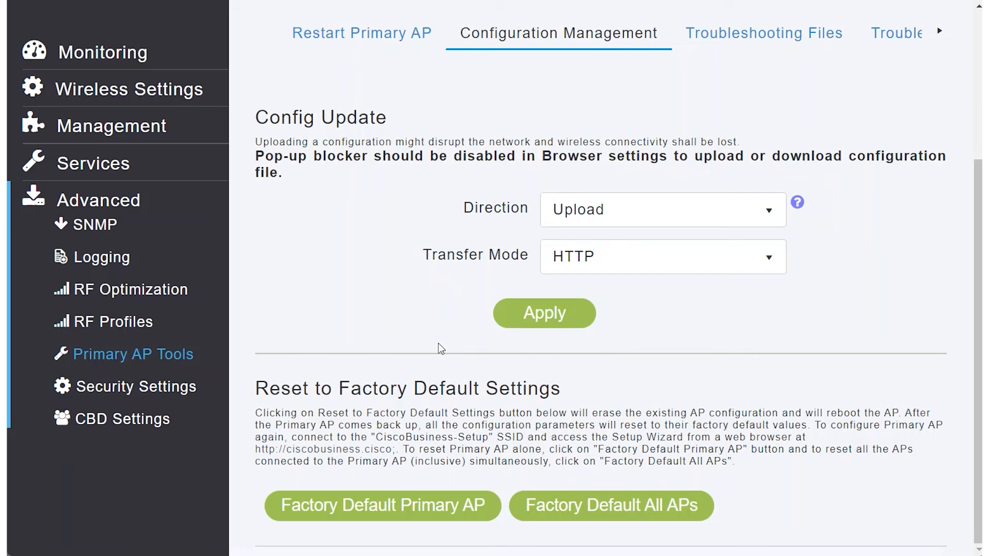
Step: Examine the IP rules of the Internet_only ACL in the security settings and close it with an update
{"action": "left_click", "coordinate": [163, 390]}
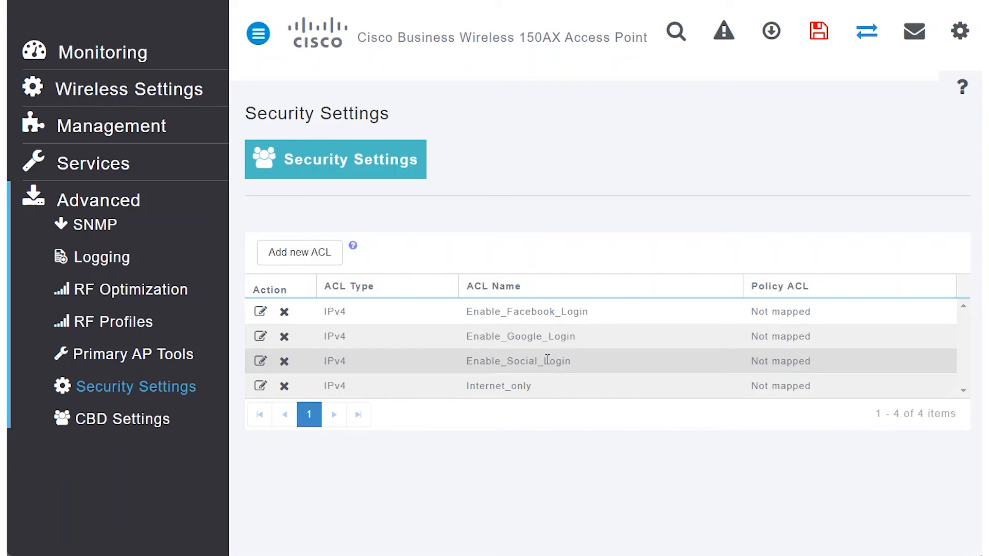
{"action": "left_click", "coordinate": [259, 387]}
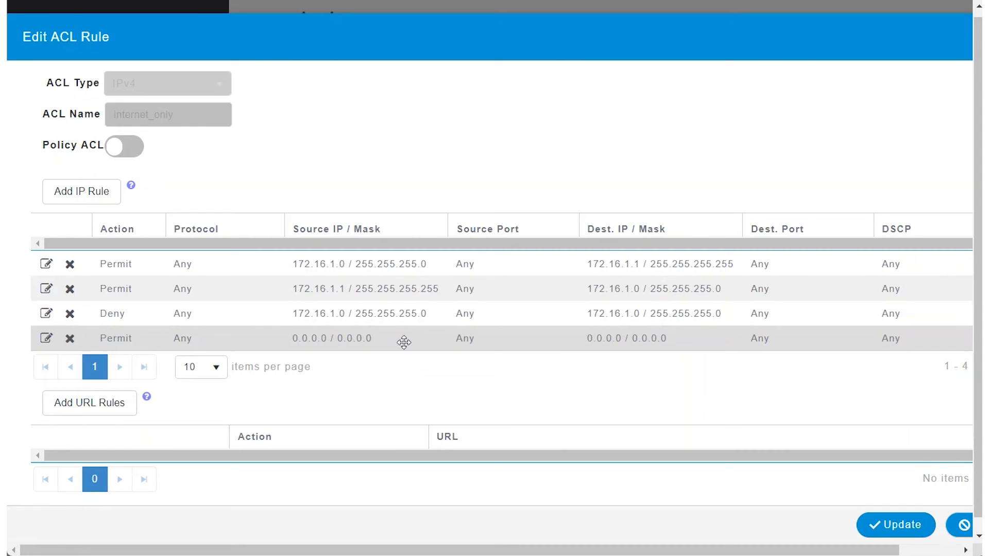
{"action": "left_click", "coordinate": [901, 525]}
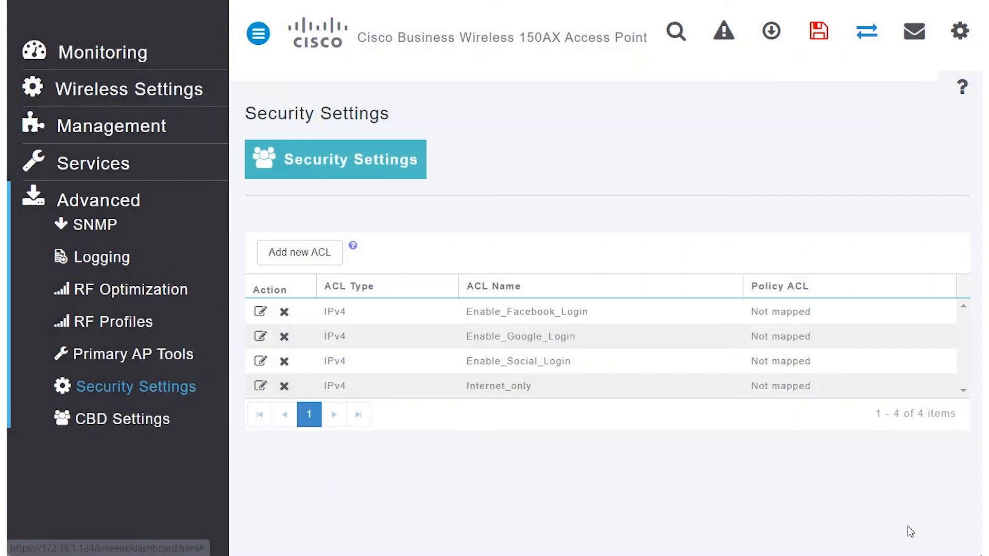
Step: Start a new WLAN with profile name and SSID Guest_WiFi, and enable Local Profiling
{"action": "left_click", "coordinate": [110, 93]}
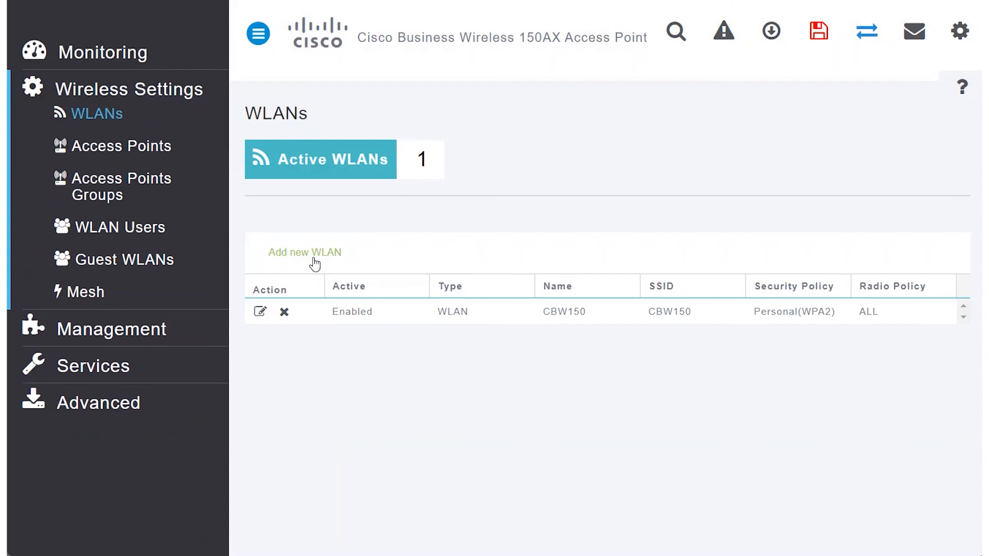
{"action": "left_click", "coordinate": [310, 256]}
{"action": "left_click", "coordinate": [504, 256]}
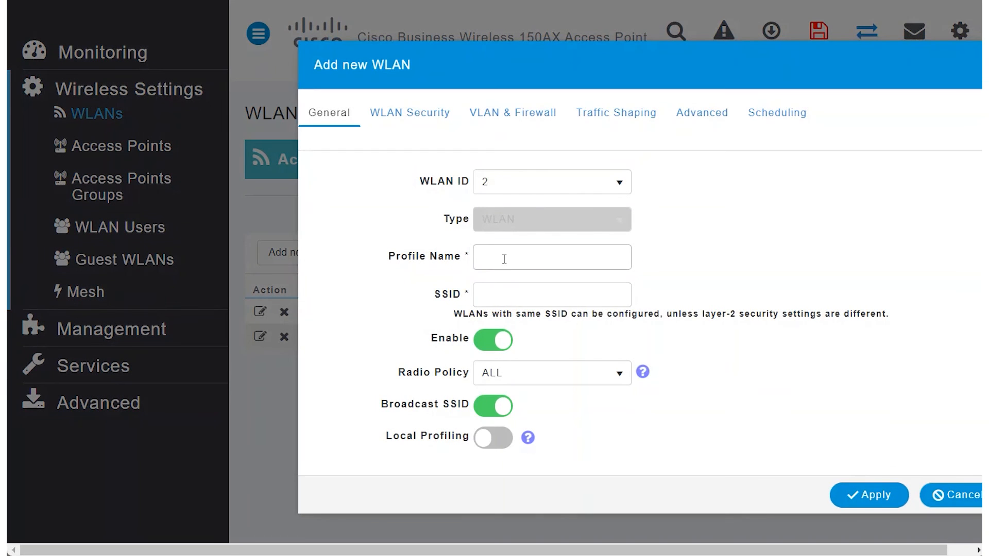
{"action": "left_click", "coordinate": [578, 350]}
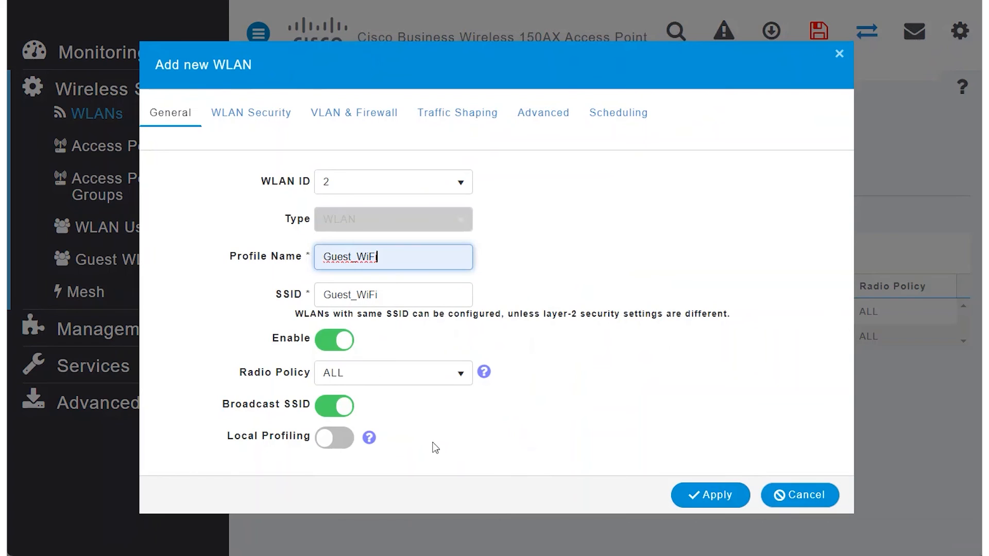
{"action": "left_click", "coordinate": [340, 438]}
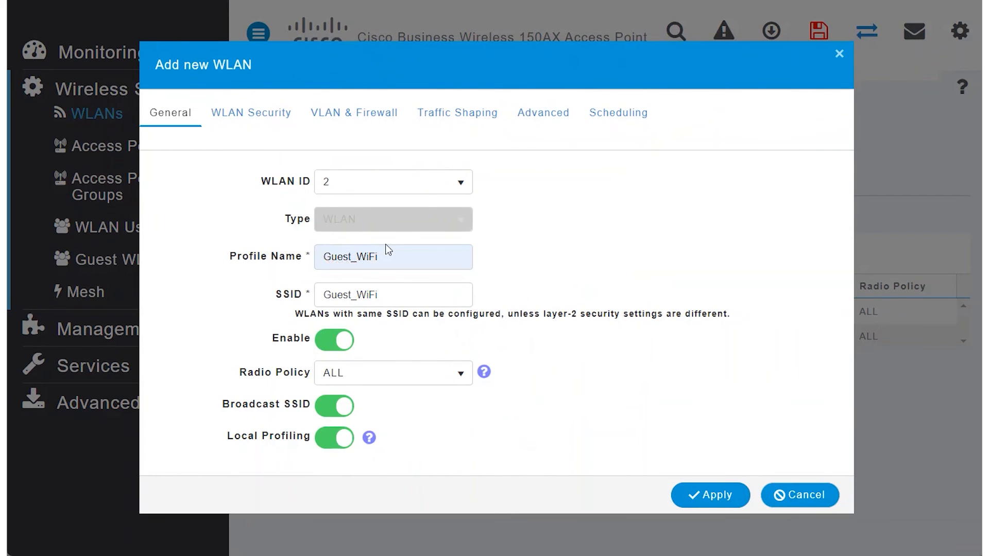
Step: Enter and confirm the passphrase in the new WLAN's security settings
{"action": "left_click", "coordinate": [269, 114]}
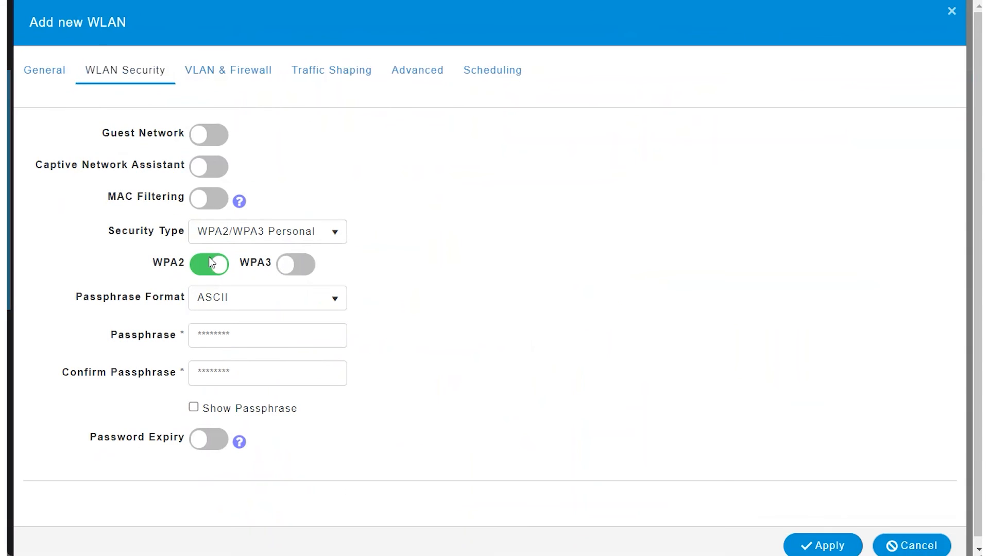
{"action": "left_click", "coordinate": [252, 332]}
{"action": "type", "text": "•••••••••••••••"}
{"action": "left_click", "coordinate": [236, 380]}
{"action": "key", "text": "ctrl+v"}
Step: Enable the firewall for the new WLAN, assign Internet_only as the IPv4 post-auth ACL, and apply the WLAN
{"action": "left_click", "coordinate": [236, 71]}
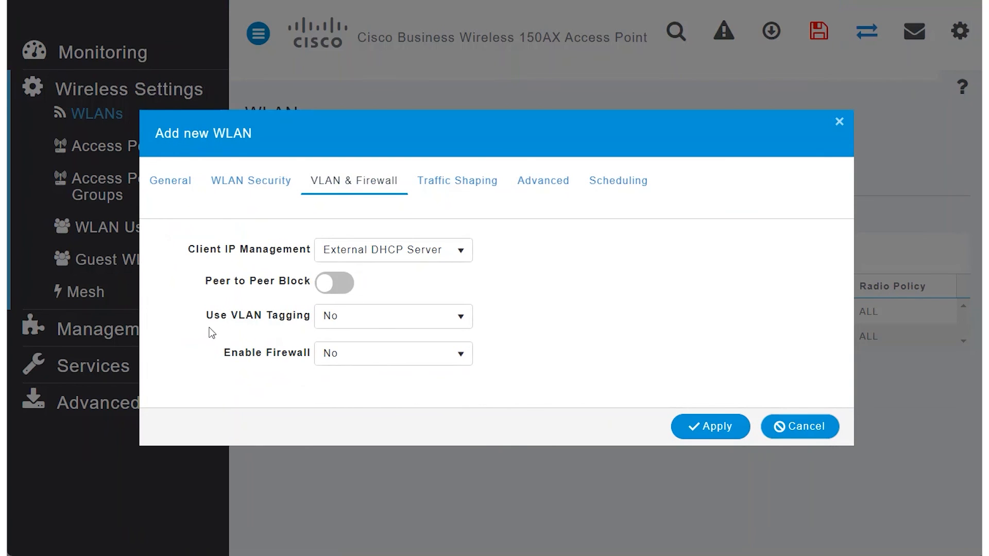
{"action": "left_click", "coordinate": [431, 362]}
{"action": "left_click", "coordinate": [358, 400]}
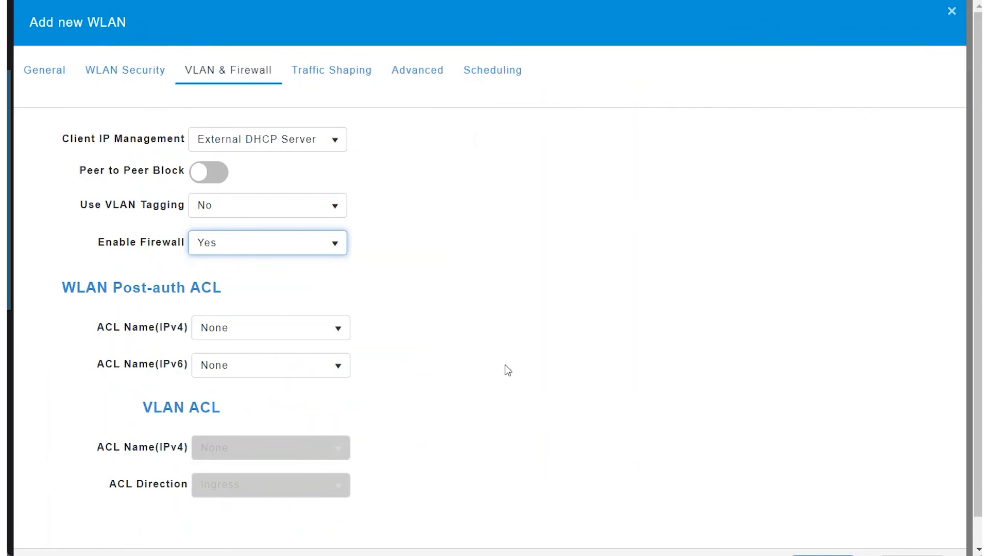
{"action": "scroll", "coordinate": [508, 369], "scroll_direction": "down", "scroll_amount": 1}
{"action": "left_click", "coordinate": [320, 307]}
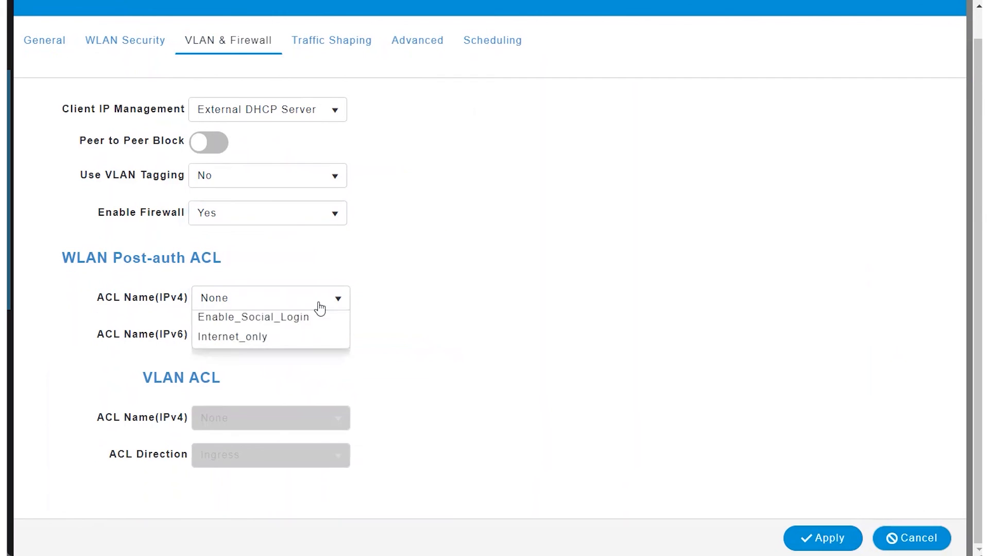
{"action": "left_click", "coordinate": [276, 403]}
{"action": "scroll", "coordinate": [341, 409], "scroll_direction": "up", "scroll_amount": 1}
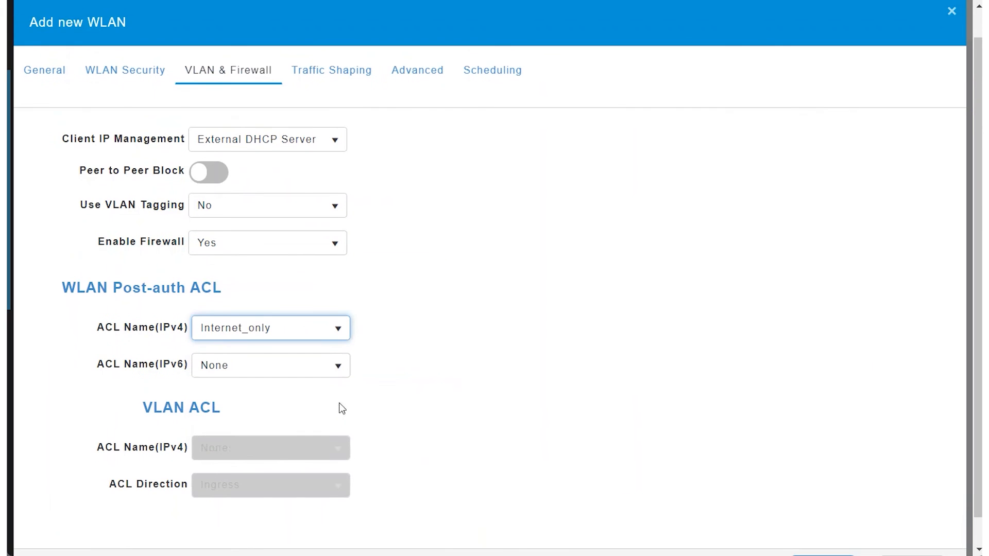
{"action": "scroll", "coordinate": [777, 419], "scroll_direction": "down", "scroll_amount": 1}
{"action": "left_click", "coordinate": [837, 538]}
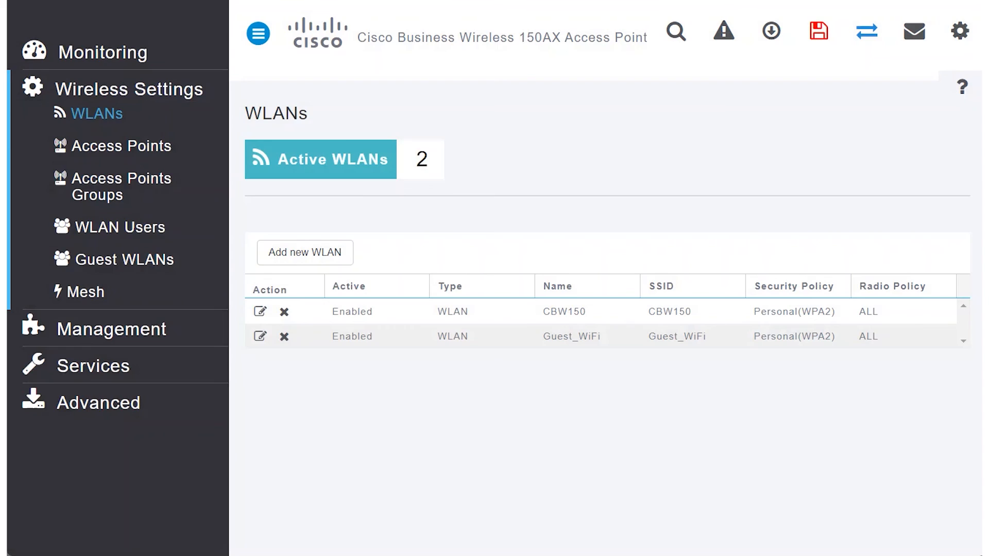
Step: Switch to Command Prompt and ping 8.8.8.8 to test internet access
{"action": "key", "text": "alt+Tab"}
{"action": "type", "text": "ping 8.8.8.8"}
{"action": "key", "text": "Return"}
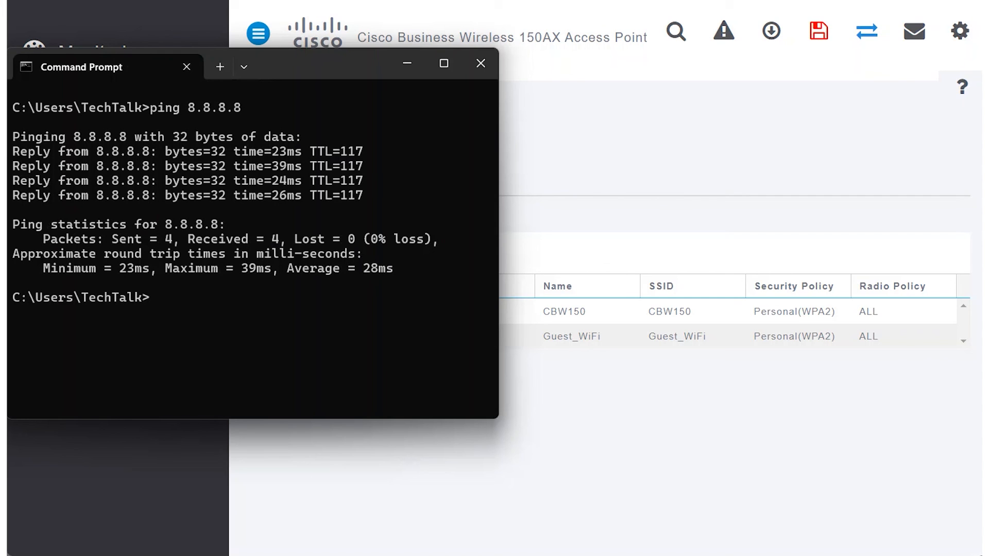
Step: Ping 172.16.1.127 to test access to a device on the local network
{"action": "type", "text": "ping 172.16.1.127"}
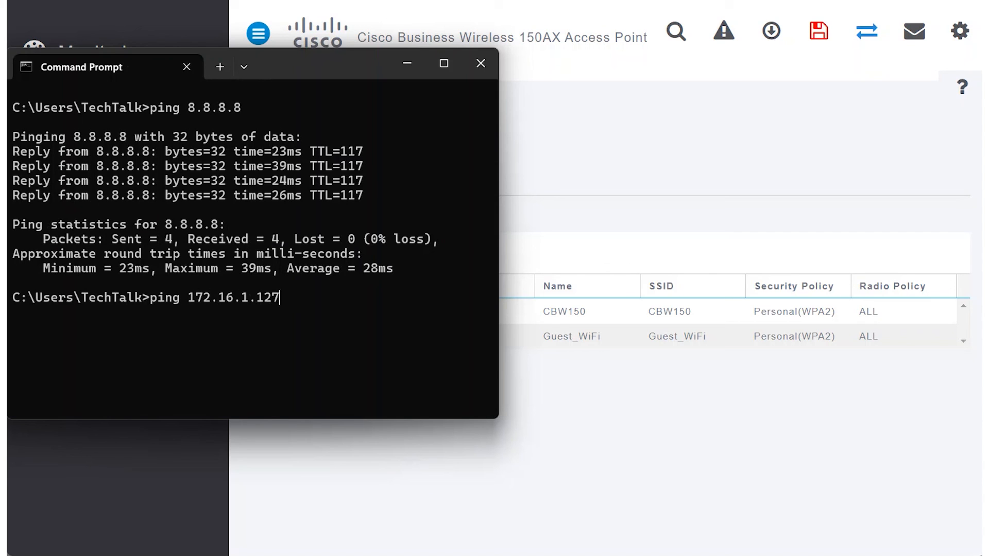
{"action": "key", "text": "Return"}
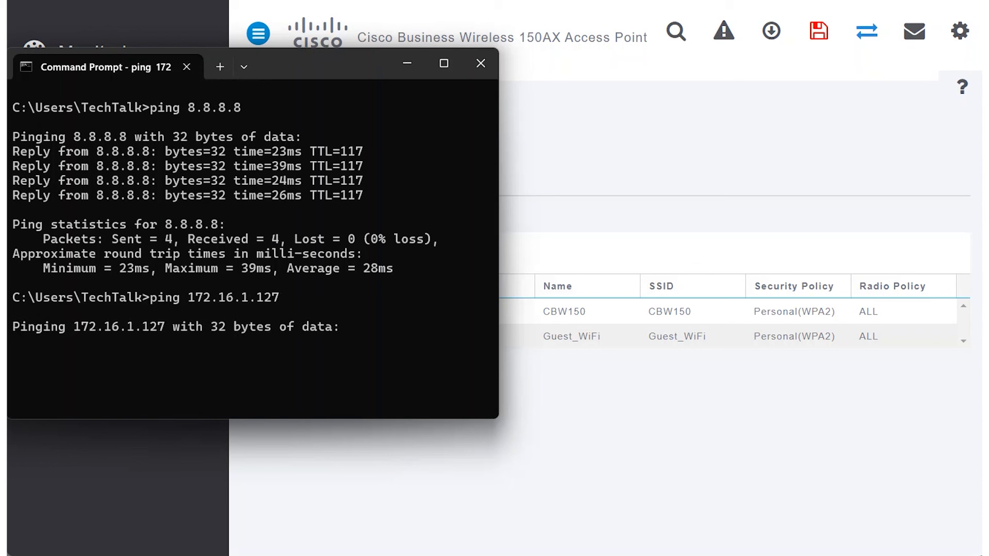